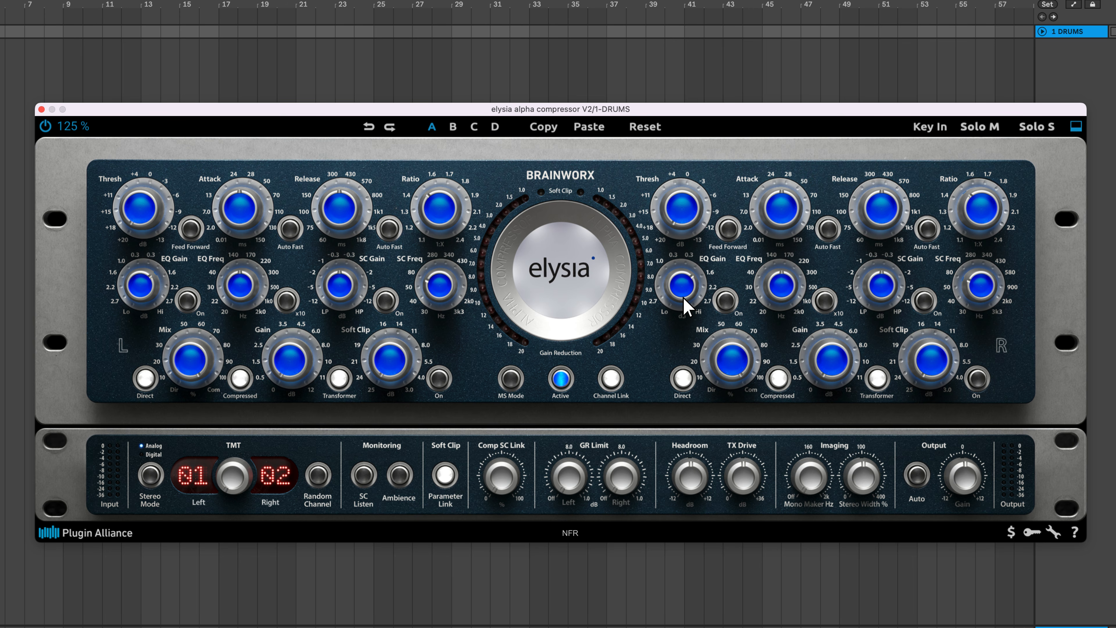
Unlink the two channels and try the compressor's mid/side mode
{"action": "left_click", "coordinate": [613, 385]}
{"action": "left_click_drag", "start_coordinate": [677, 302], "coordinate": [677, 314]}
{"action": "left_click", "coordinate": [513, 382]}
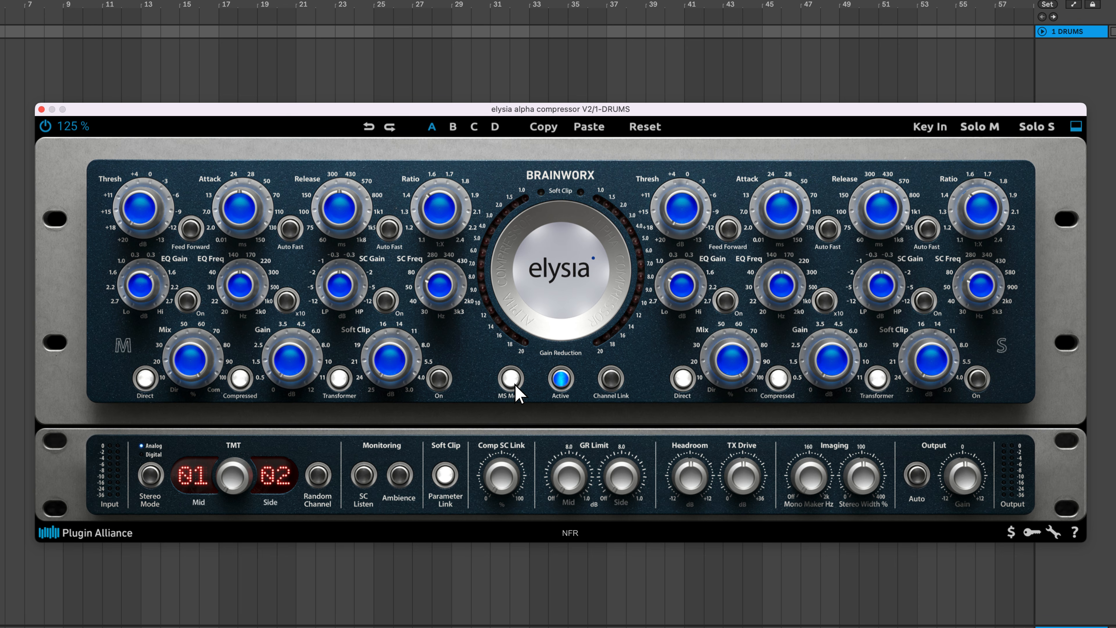
{"action": "left_click", "coordinate": [515, 386]}
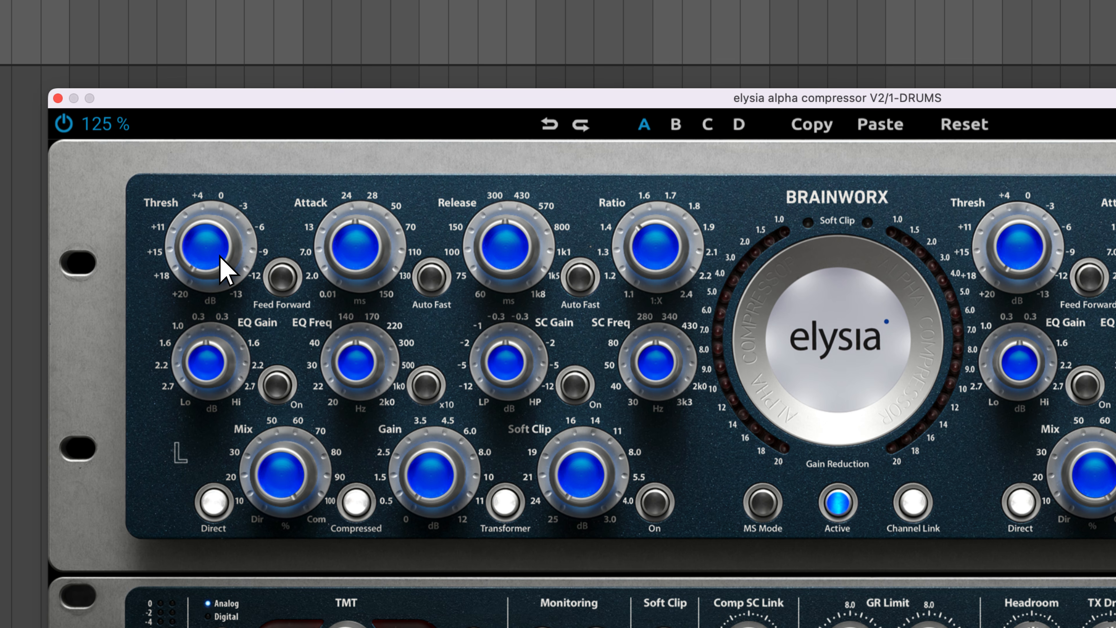
Adjust the threshold on the linked channels and compare Feed Forward switched on and off
{"action": "left_click_drag", "start_coordinate": [210, 261], "coordinate": [227, 130]}
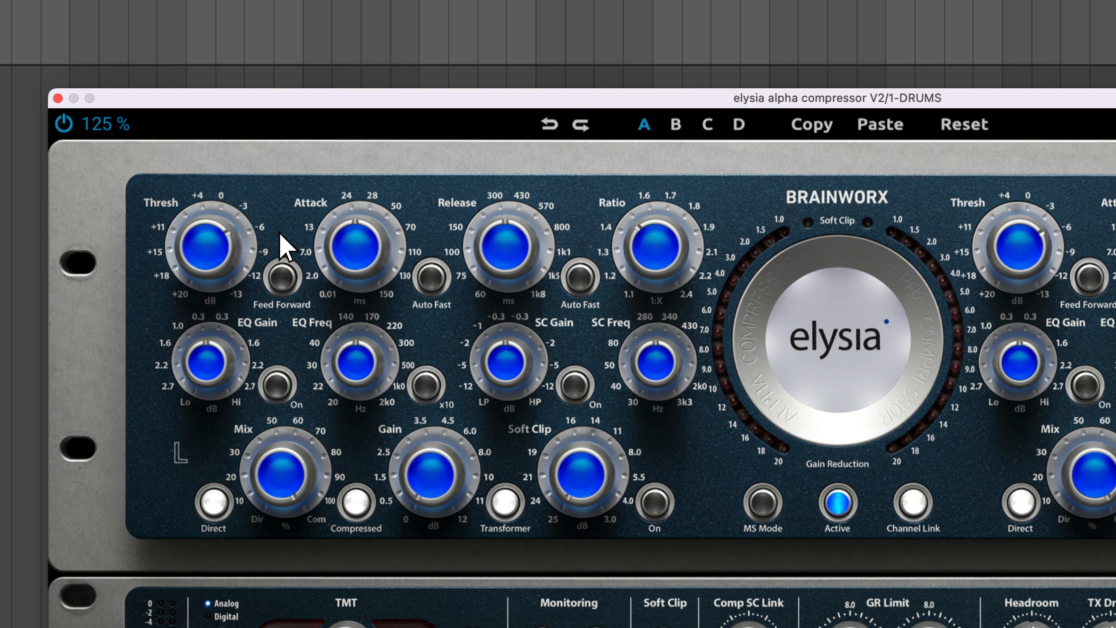
{"action": "left_click", "coordinate": [282, 278]}
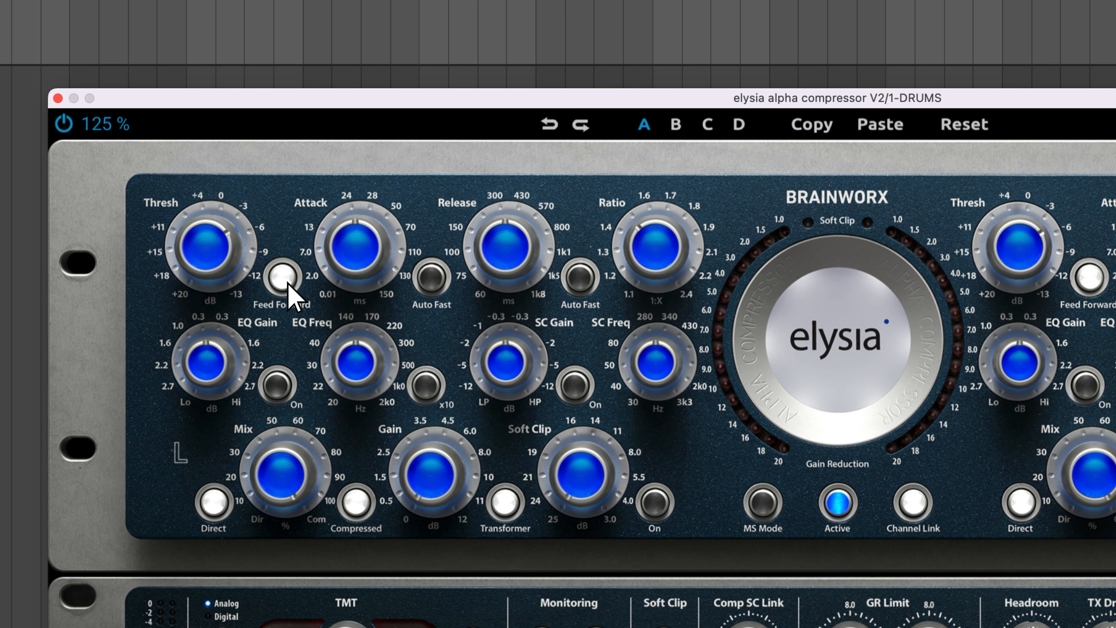
{"action": "left_click", "coordinate": [287, 283]}
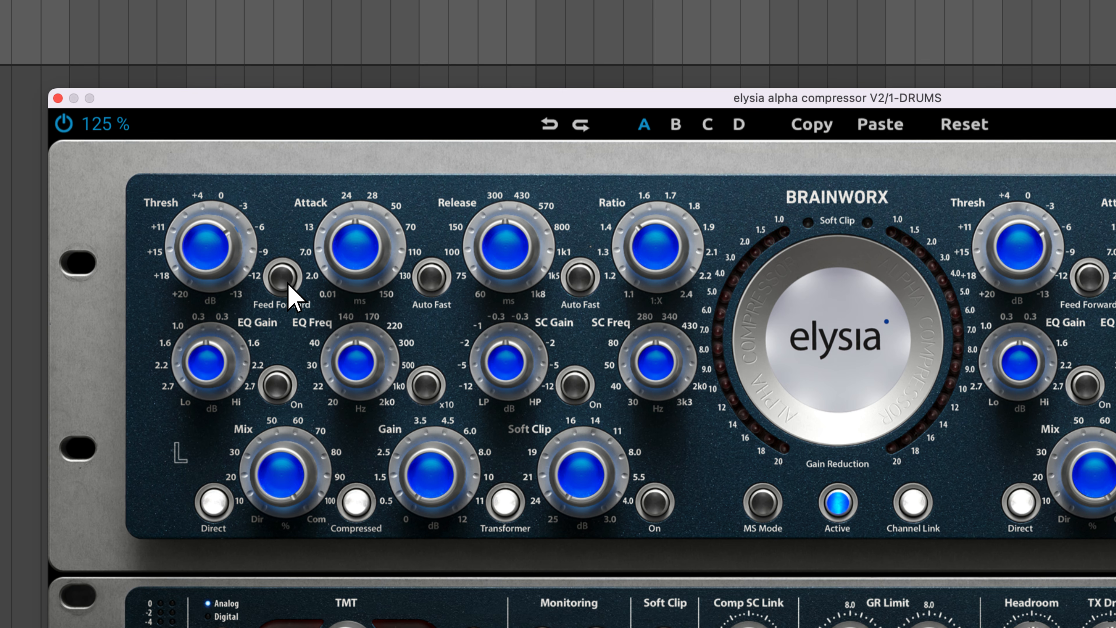
{"action": "left_click", "coordinate": [288, 283]}
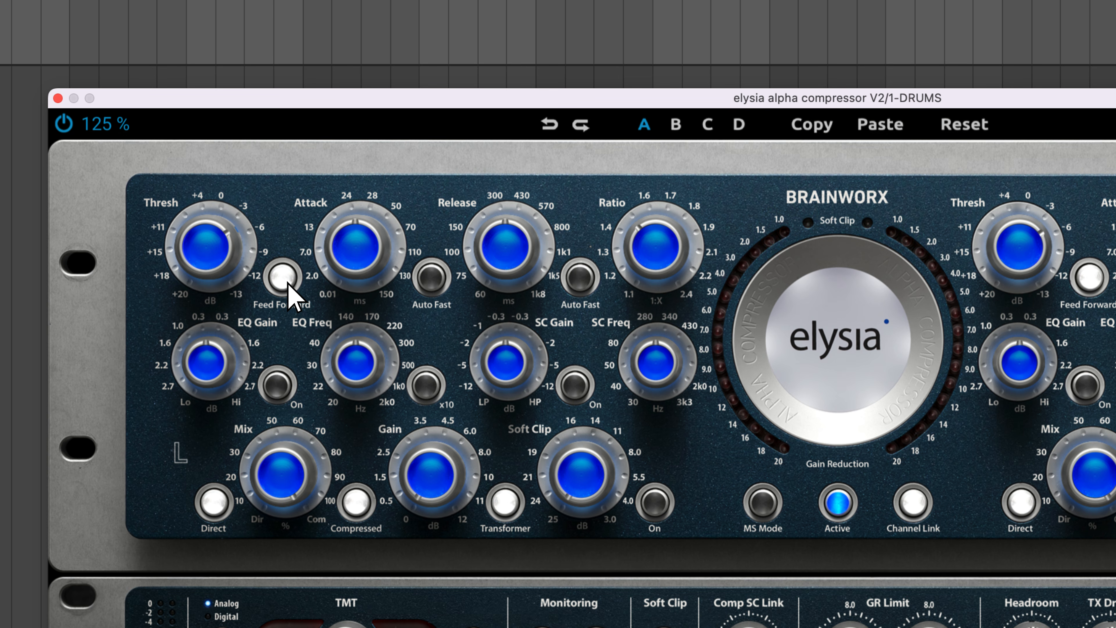
{"action": "left_click", "coordinate": [288, 283]}
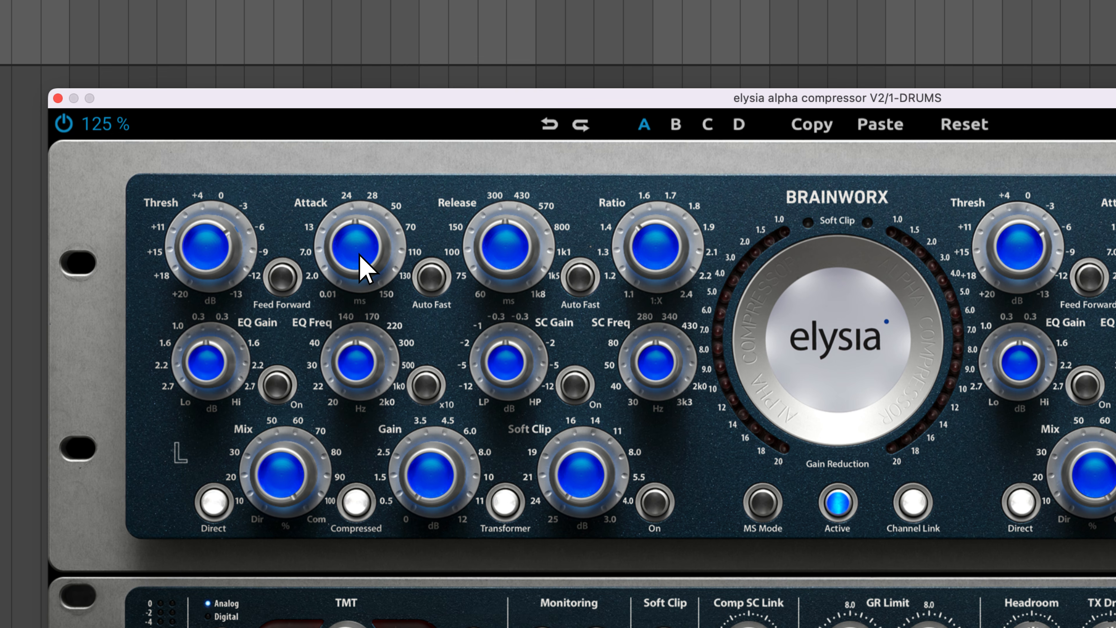
Sweep the attack time from short to long and try out the attack's Auto Fast function
{"action": "left_click_drag", "start_coordinate": [365, 259], "coordinate": [366, 282]}
{"action": "left_click_drag", "start_coordinate": [364, 377], "coordinate": [379, 147]}
{"action": "left_click", "coordinate": [434, 279]}
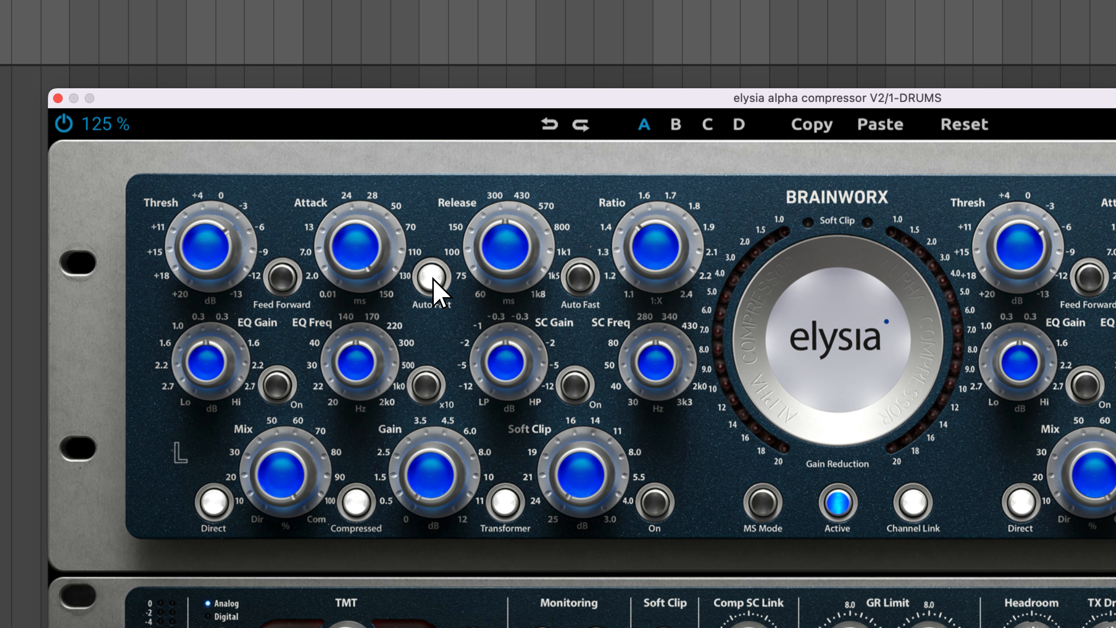
{"action": "left_click", "coordinate": [433, 278]}
Try a short attack, settle on a long attack time, and enable the attack's Auto Fast function
{"action": "left_click_drag", "start_coordinate": [369, 243], "coordinate": [351, 342]}
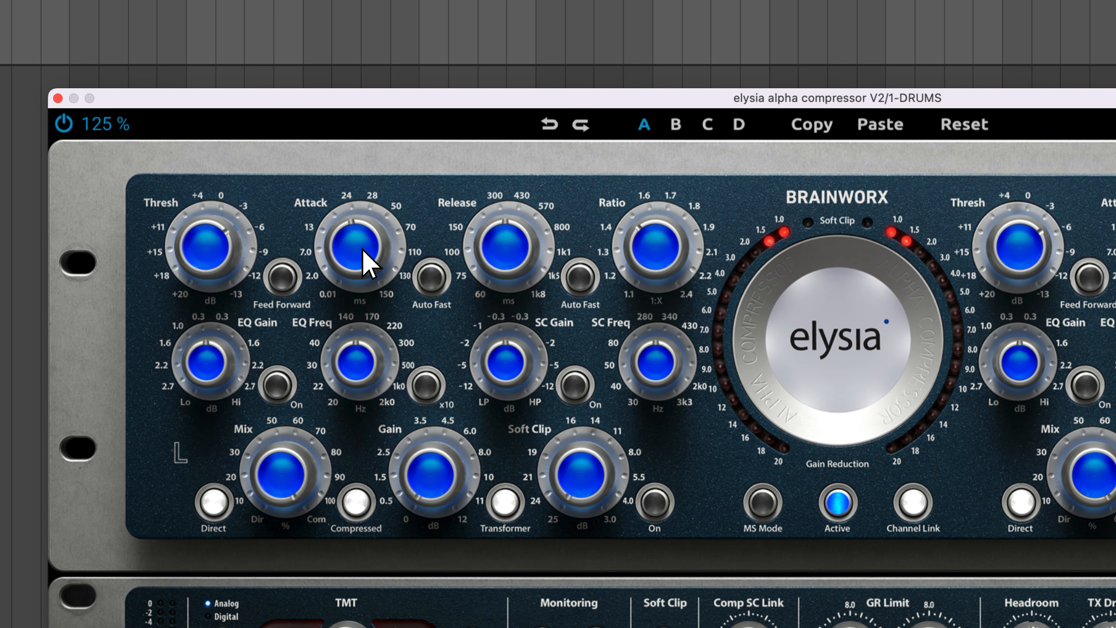
{"action": "left_click_drag", "start_coordinate": [362, 249], "coordinate": [399, 207]}
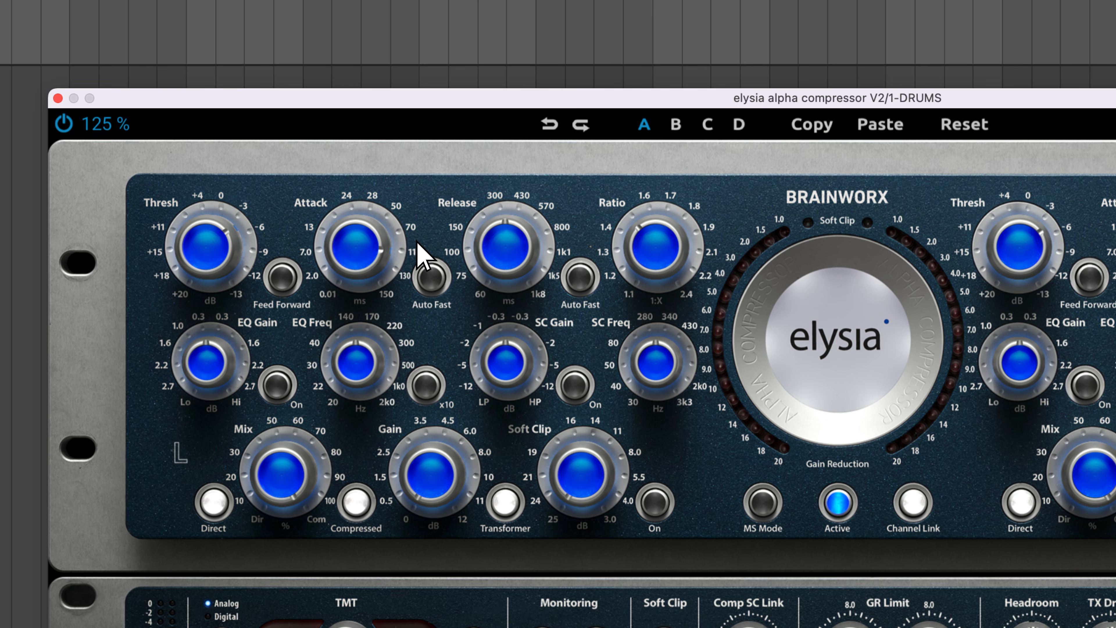
{"action": "left_click", "coordinate": [429, 276]}
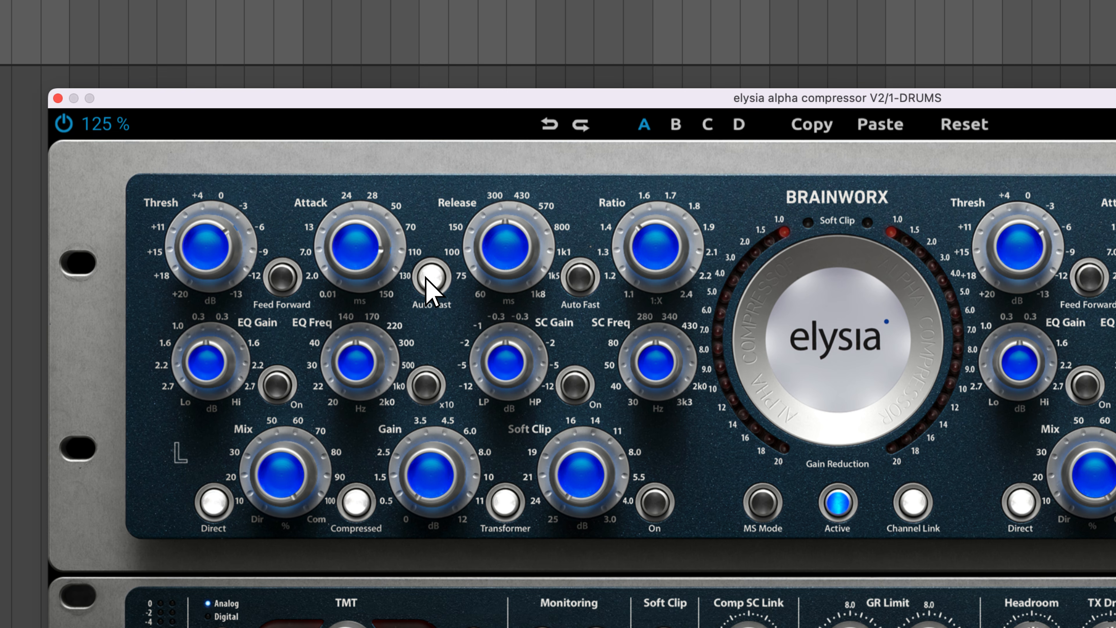
{"action": "left_click", "coordinate": [426, 277]}
{"action": "left_click", "coordinate": [432, 285]}
Sweep the release between 60 ms and 1.80 s, settle below the maximum, and enable the release's Auto Fast function
{"action": "left_click_drag", "start_coordinate": [512, 239], "coordinate": [544, 99]}
{"action": "left_click", "coordinate": [579, 281]}
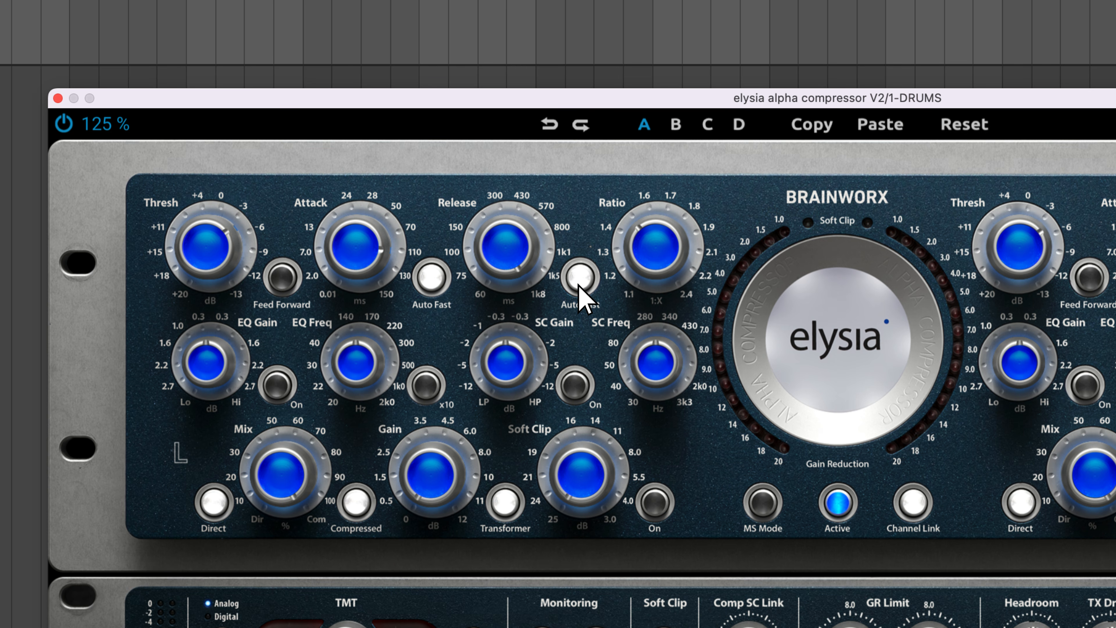
{"action": "left_click", "coordinate": [579, 285]}
{"action": "left_click_drag", "start_coordinate": [518, 256], "coordinate": [510, 513]}
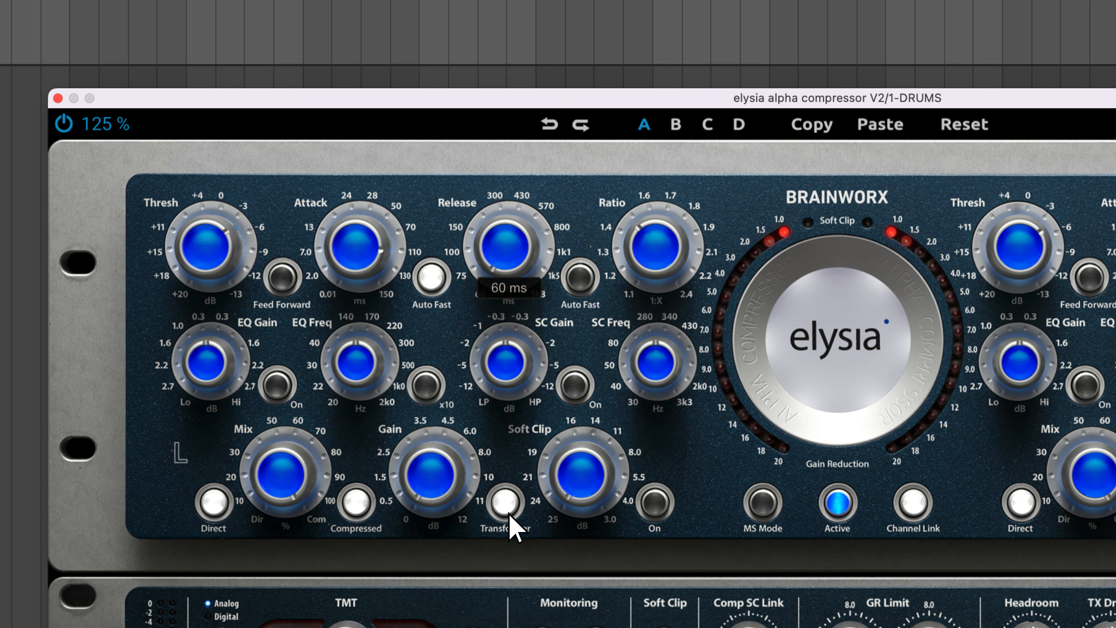
{"action": "left_click_drag", "start_coordinate": [510, 514], "coordinate": [554, 239]}
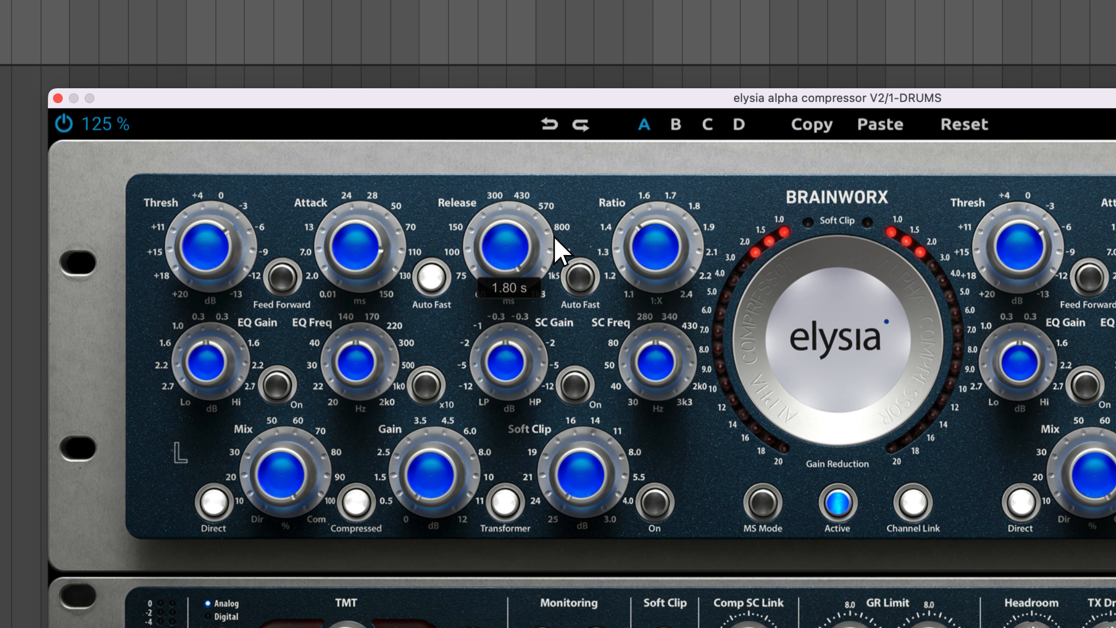
{"action": "left_click_drag", "start_coordinate": [554, 239], "coordinate": [534, 324]}
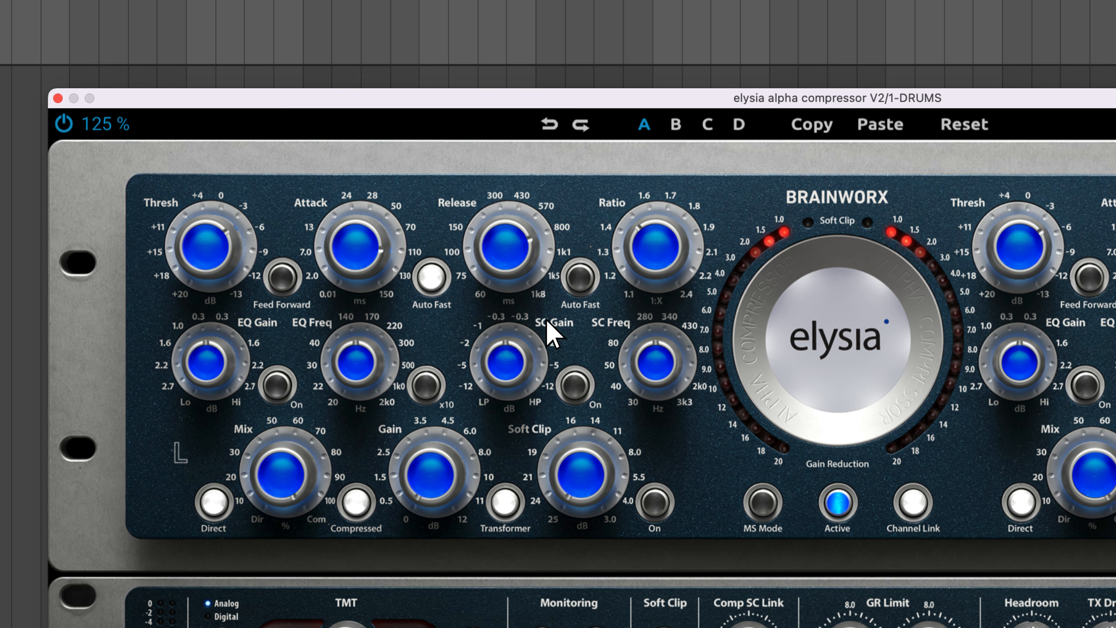
{"action": "left_click", "coordinate": [583, 279]}
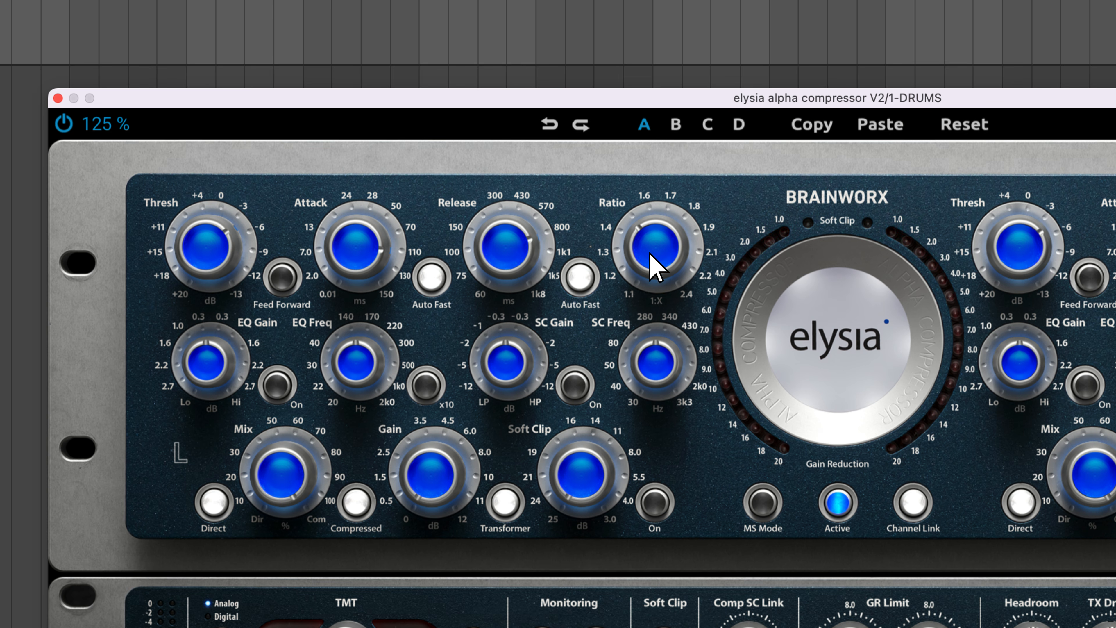
Sweep the compression ratio across its range towards higher values
{"action": "left_click_drag", "start_coordinate": [656, 244], "coordinate": [698, 94]}
{"action": "left_click_drag", "start_coordinate": [664, 256], "coordinate": [682, 91]}
Switch on the EQ and try a gain of -3.0 dB before resetting the gain to its default
{"action": "left_click", "coordinate": [277, 386]}
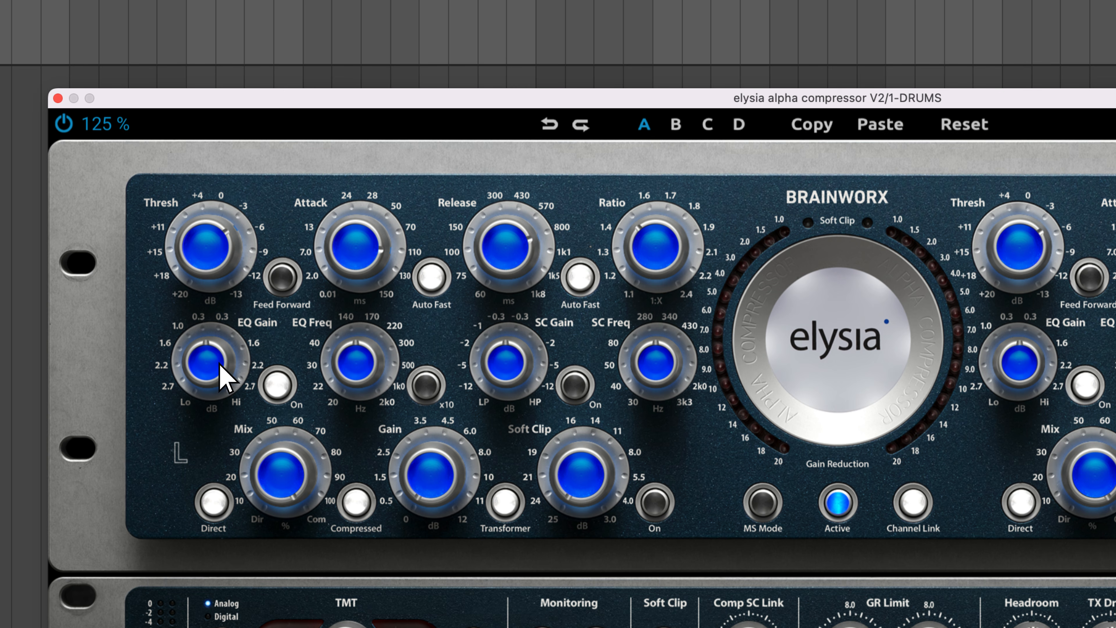
{"action": "left_click_drag", "start_coordinate": [219, 373], "coordinate": [208, 490]}
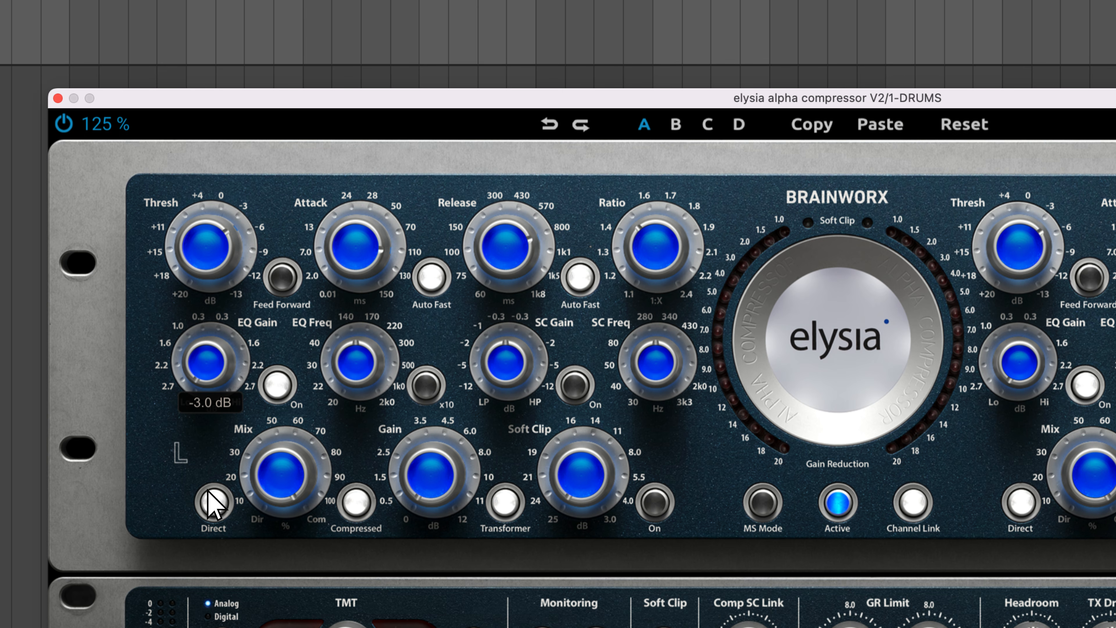
{"action": "double_click", "coordinate": [216, 369]}
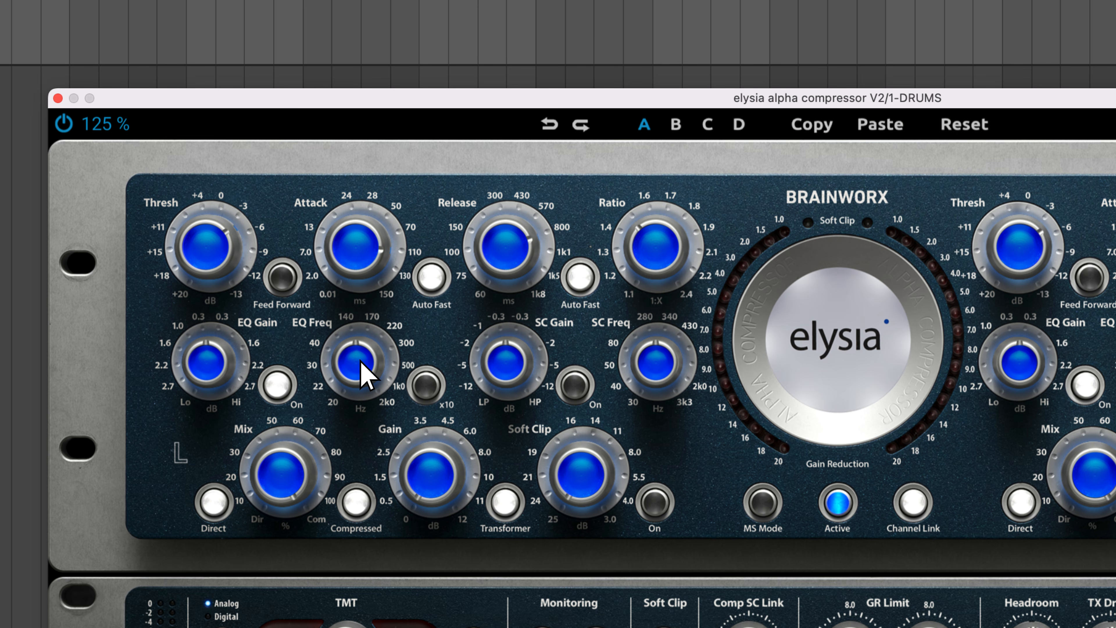
Raise the EQ gain towards Hi, adjust the EQ frequency, and bypass the EQ
{"action": "left_click_drag", "start_coordinate": [360, 360], "coordinate": [367, 318]}
{"action": "left_click_drag", "start_coordinate": [209, 379], "coordinate": [221, 308]}
{"action": "double_click", "coordinate": [208, 360]}
{"action": "left_click_drag", "start_coordinate": [207, 360], "coordinate": [251, 321]}
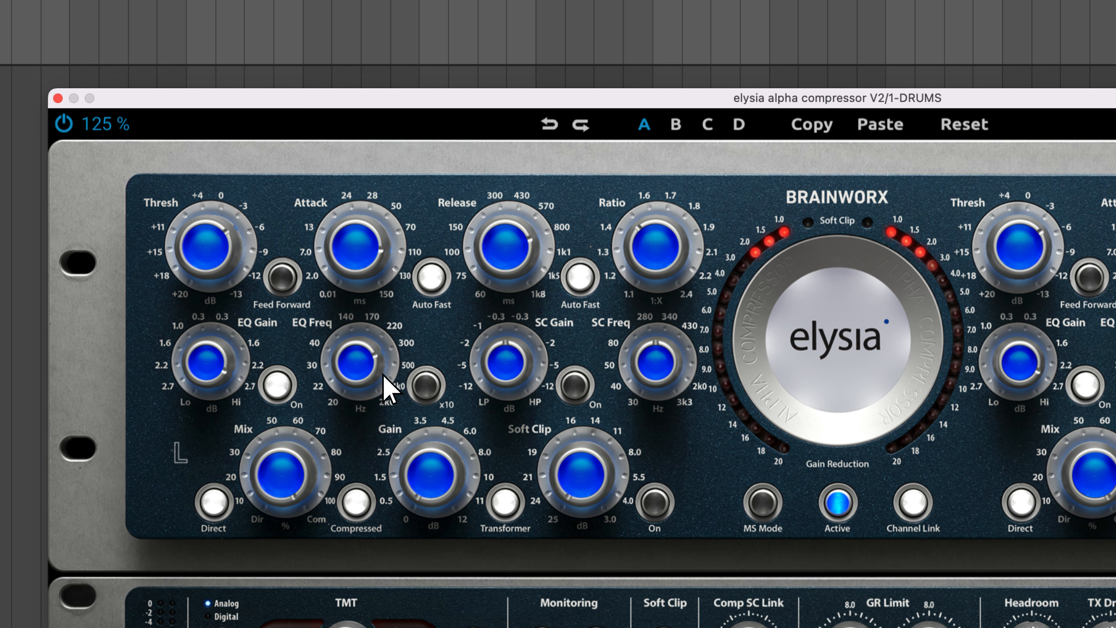
{"action": "left_click_drag", "start_coordinate": [388, 383], "coordinate": [387, 331]}
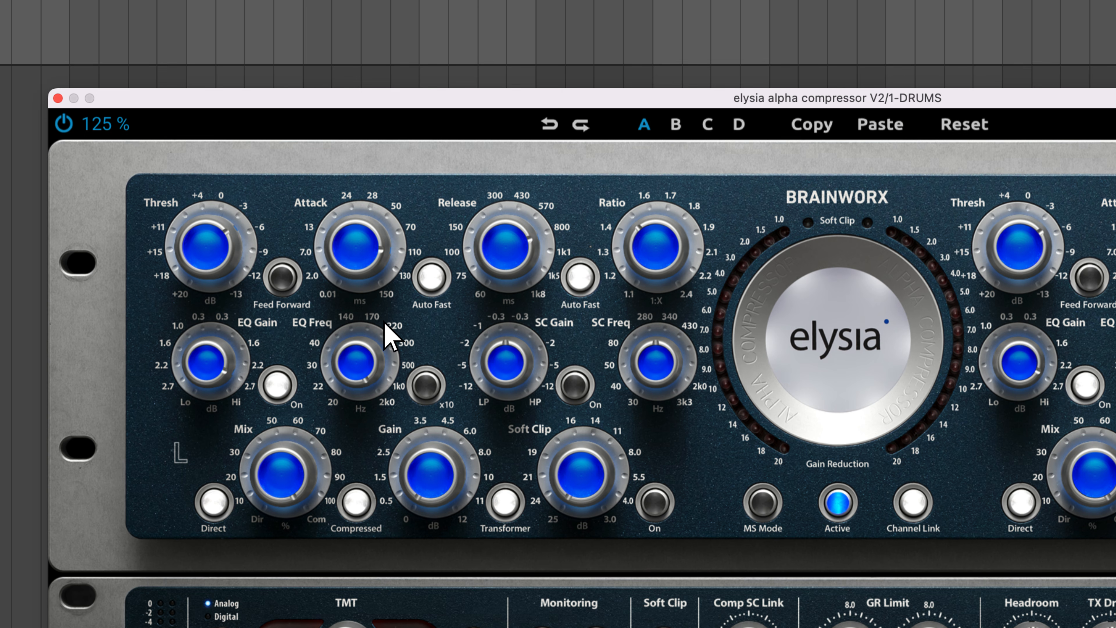
{"action": "left_click", "coordinate": [282, 385]}
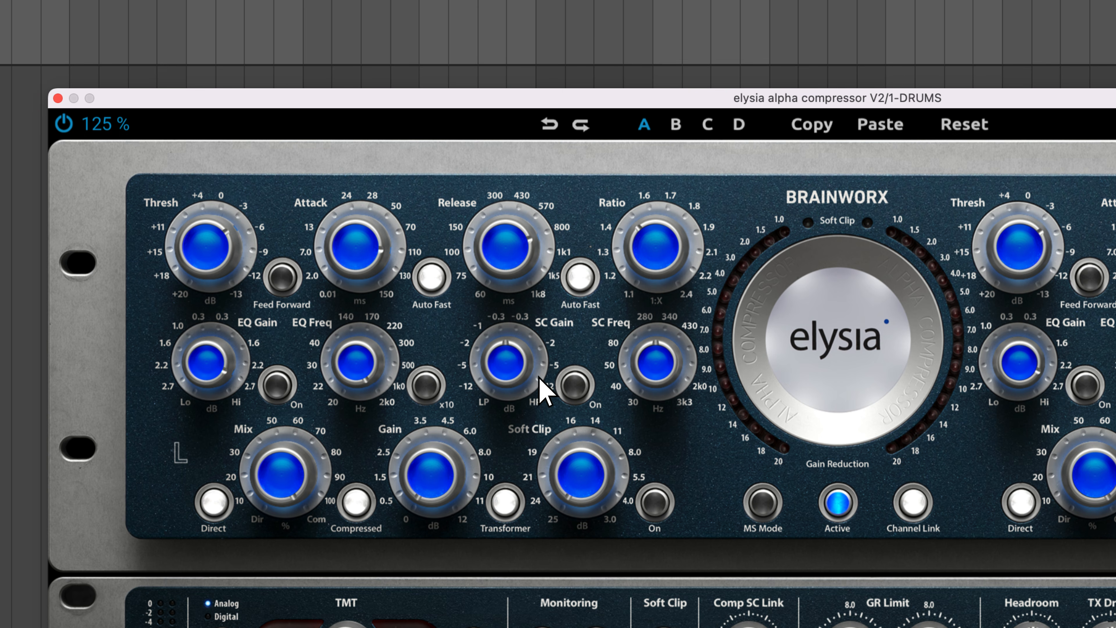
Enable the sidechain filter and SC Listen, and try different SC Gain settings
{"action": "left_click", "coordinate": [575, 389]}
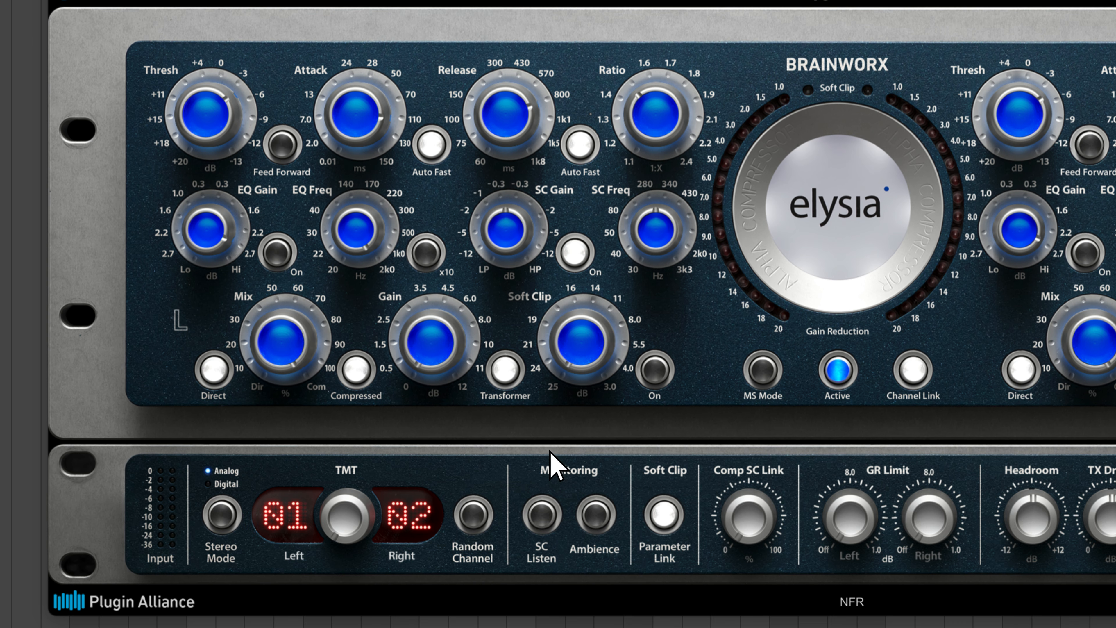
{"action": "left_click", "coordinate": [544, 518]}
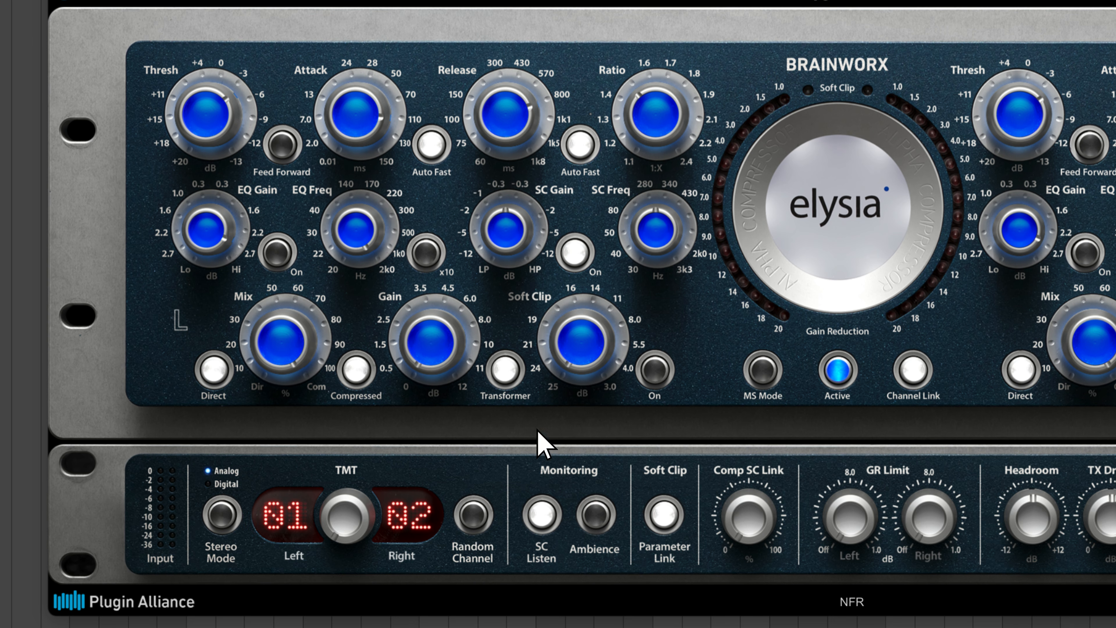
{"action": "mouse_move", "coordinate": [511, 226]}
{"action": "left_click_drag", "start_coordinate": [511, 226], "coordinate": [543, 132]}
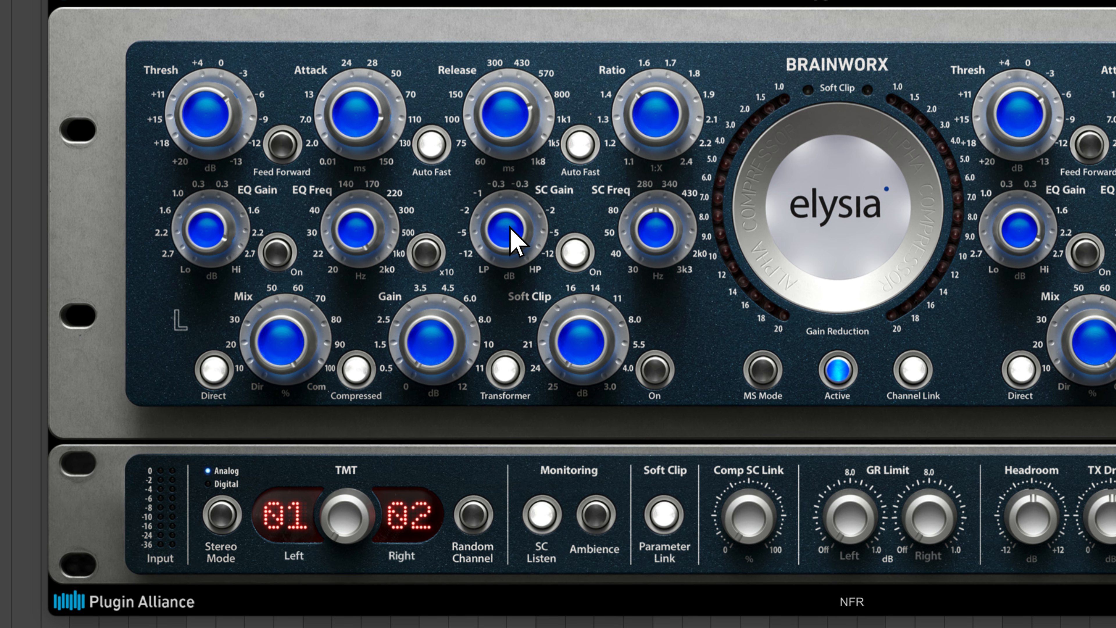
{"action": "mouse_move", "coordinate": [660, 235]}
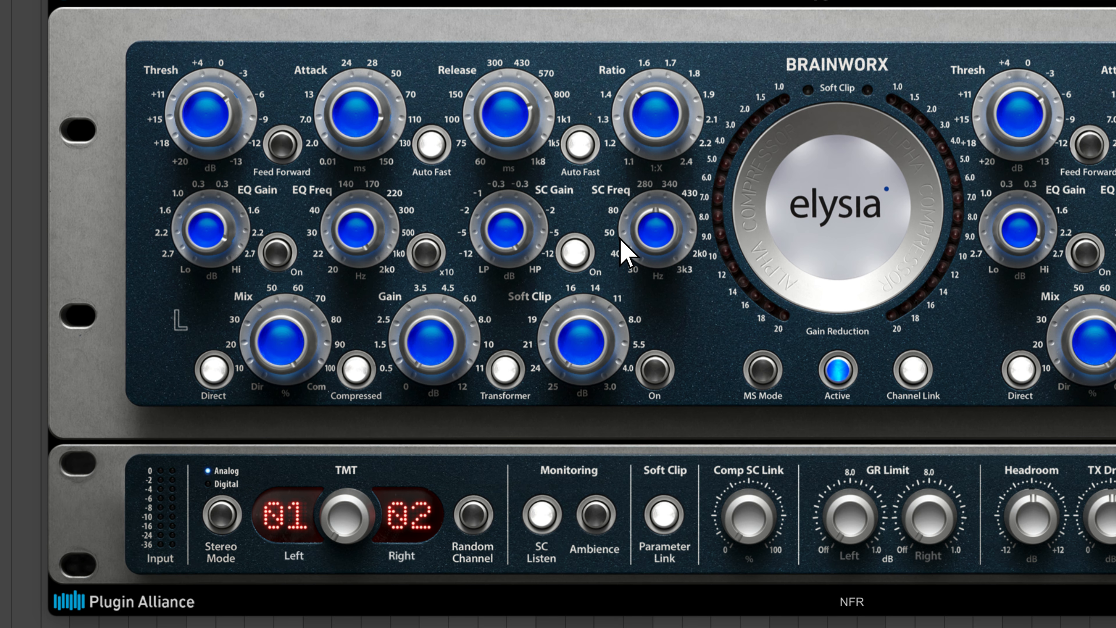
{"action": "mouse_move", "coordinate": [507, 232]}
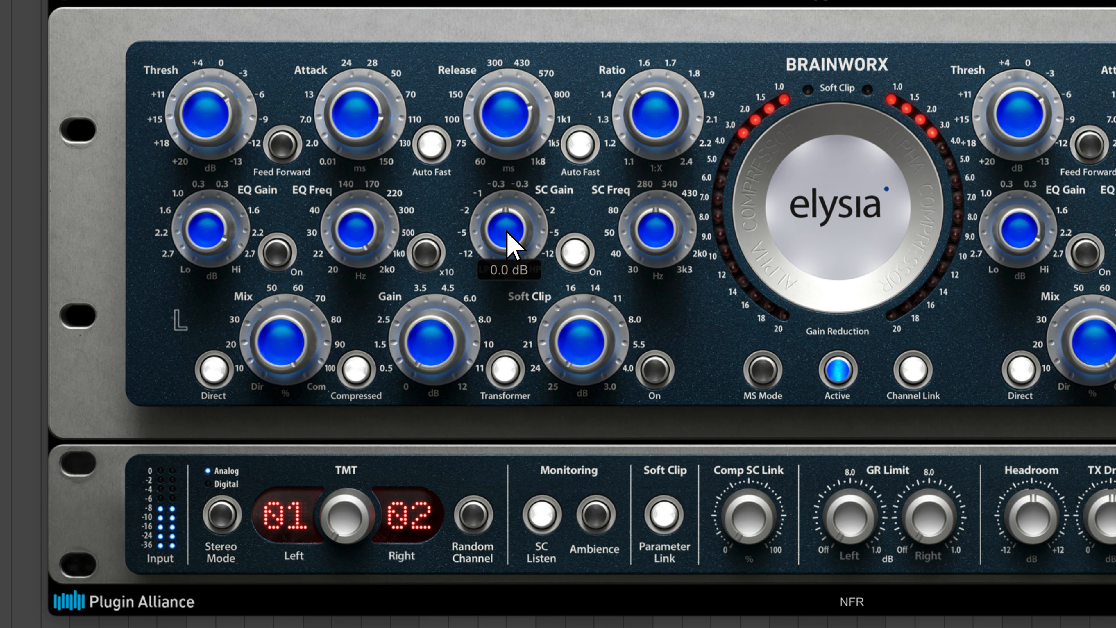
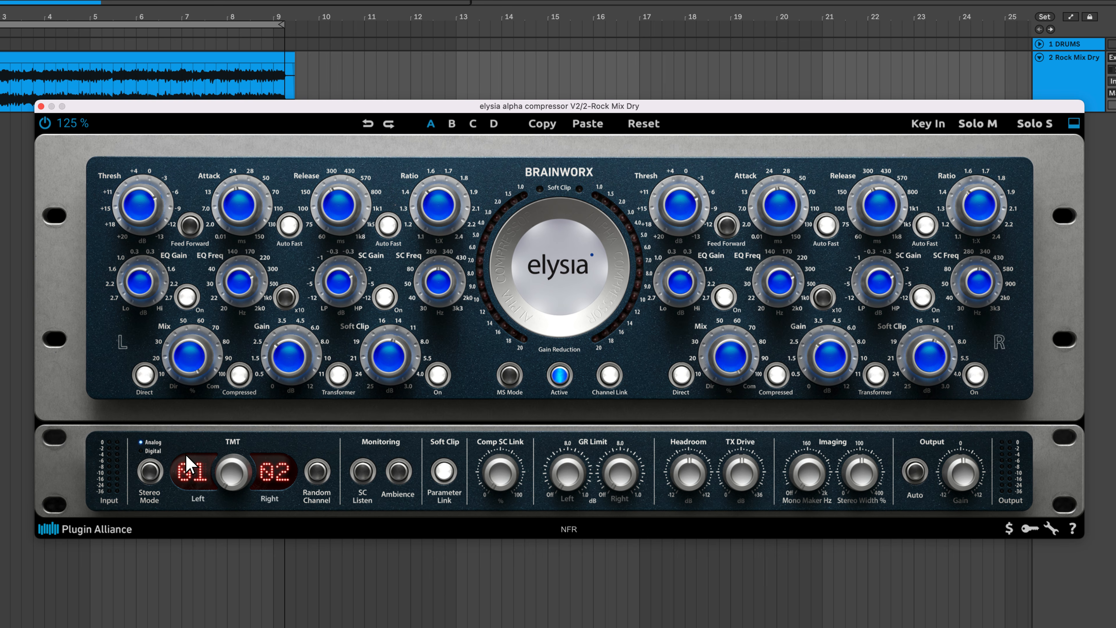
Switch the TMT stereo mode to Digital and try several channels, both manually chosen and random
{"action": "left_click_drag", "start_coordinate": [231, 471], "coordinate": [231, 455]}
{"action": "left_click", "coordinate": [151, 473]}
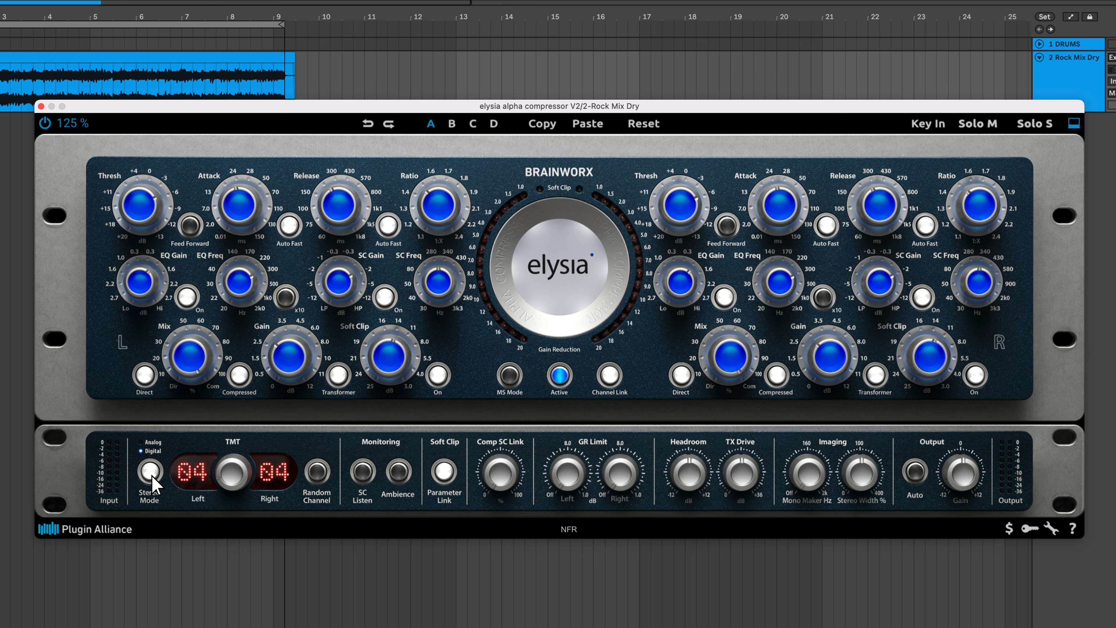
{"action": "left_click_drag", "start_coordinate": [226, 474], "coordinate": [228, 456]}
{"action": "left_click", "coordinate": [316, 476]}
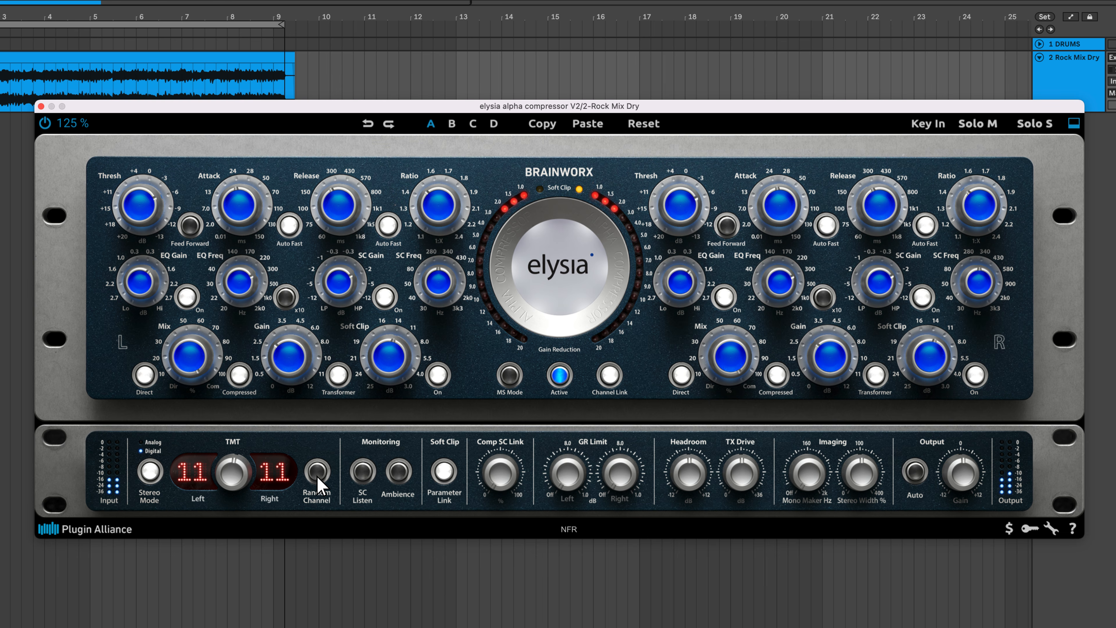
{"action": "left_click", "coordinate": [316, 476]}
{"action": "left_click", "coordinate": [317, 476]}
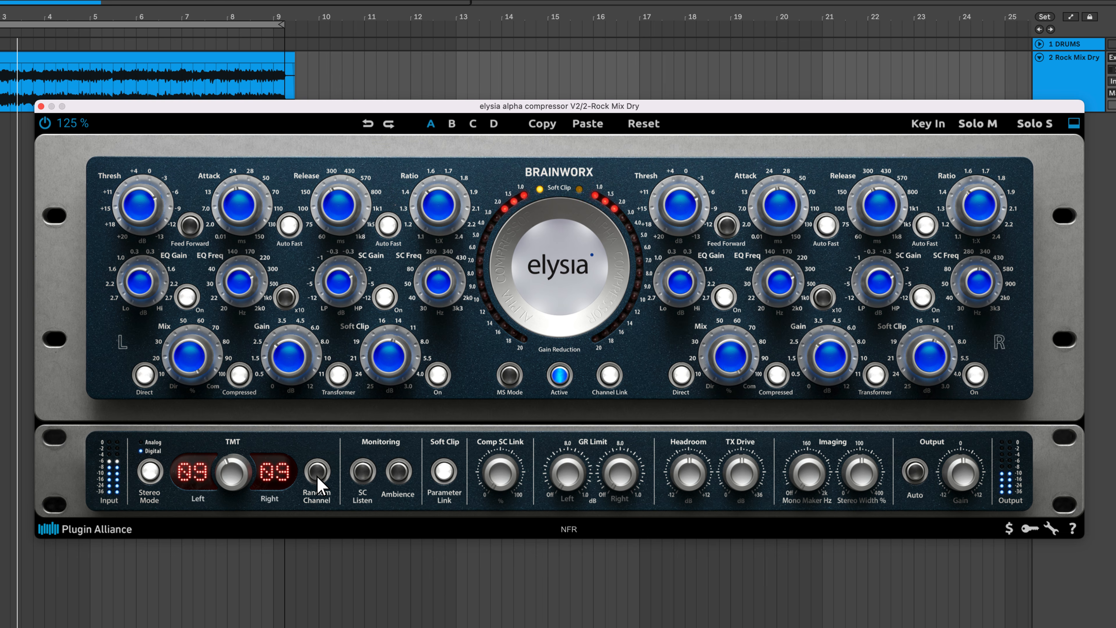
Set the TMT stereo mode back to Analog and pick random channel pairs three times
{"action": "left_click", "coordinate": [149, 475]}
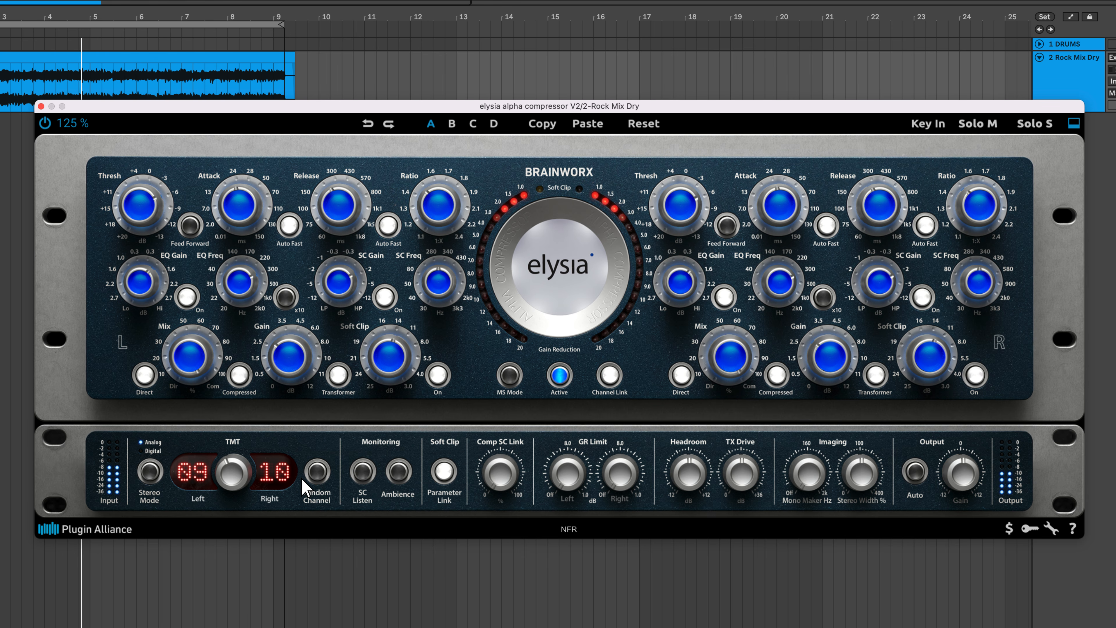
{"action": "left_click", "coordinate": [315, 475]}
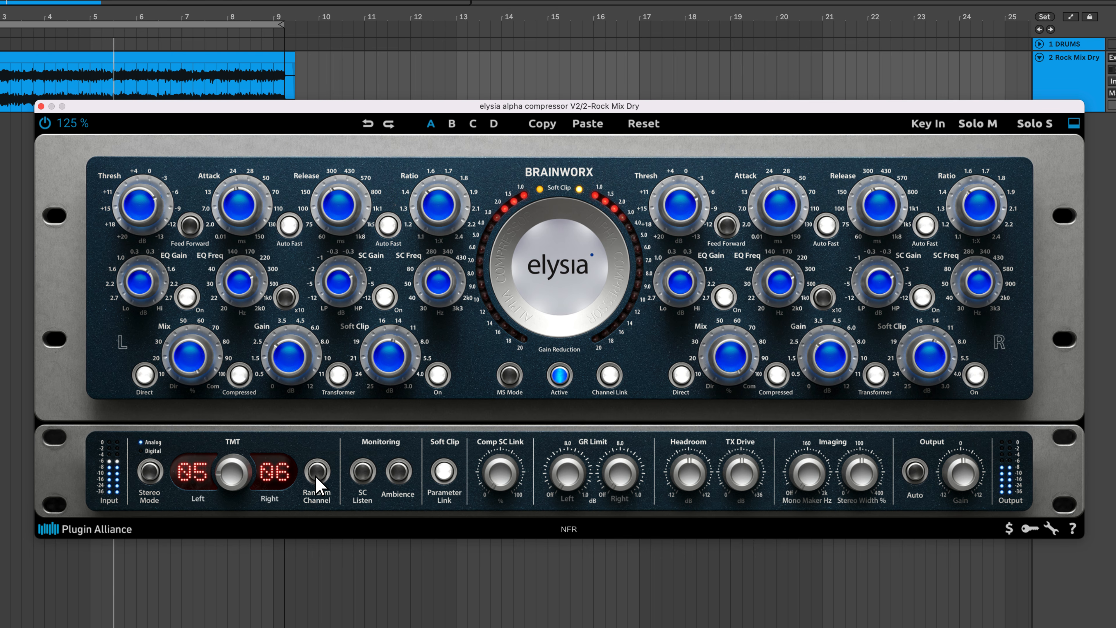
{"action": "left_click", "coordinate": [316, 475]}
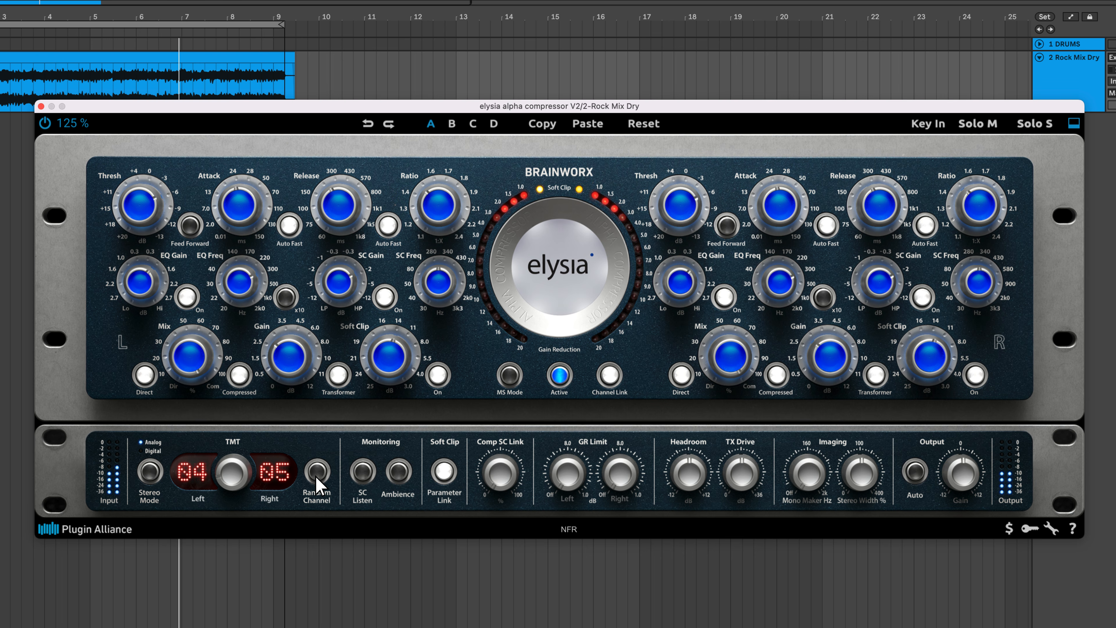
{"action": "left_click", "coordinate": [315, 475]}
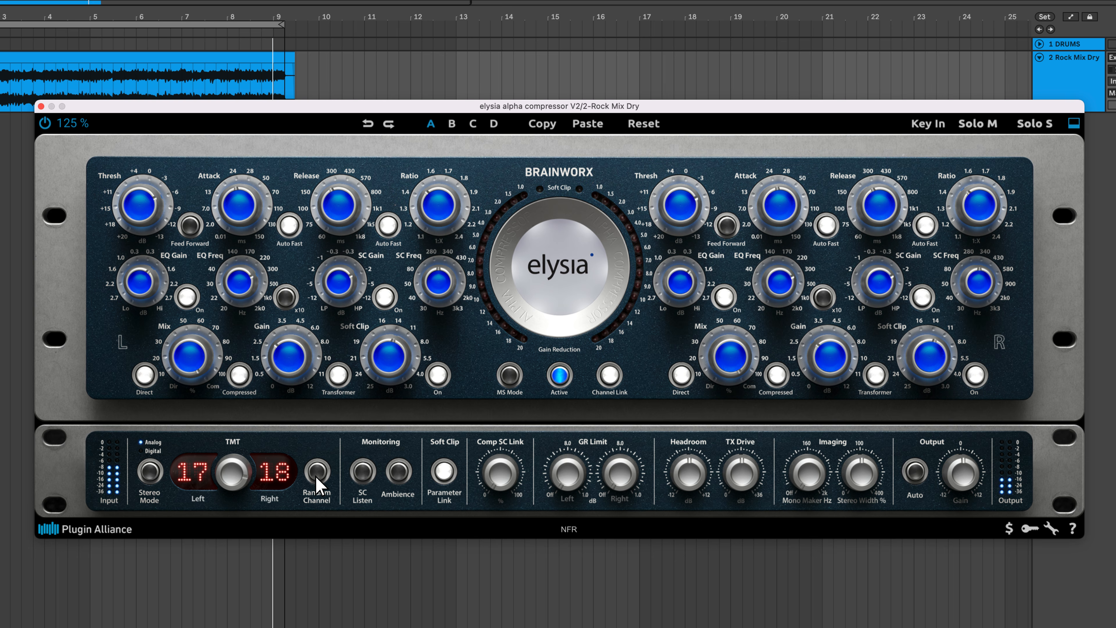
Switch Ambience monitoring on and off, and try different Comp SC Link amounts while the rock mix plays
{"action": "left_click", "coordinate": [402, 476]}
{"action": "left_click", "coordinate": [401, 474]}
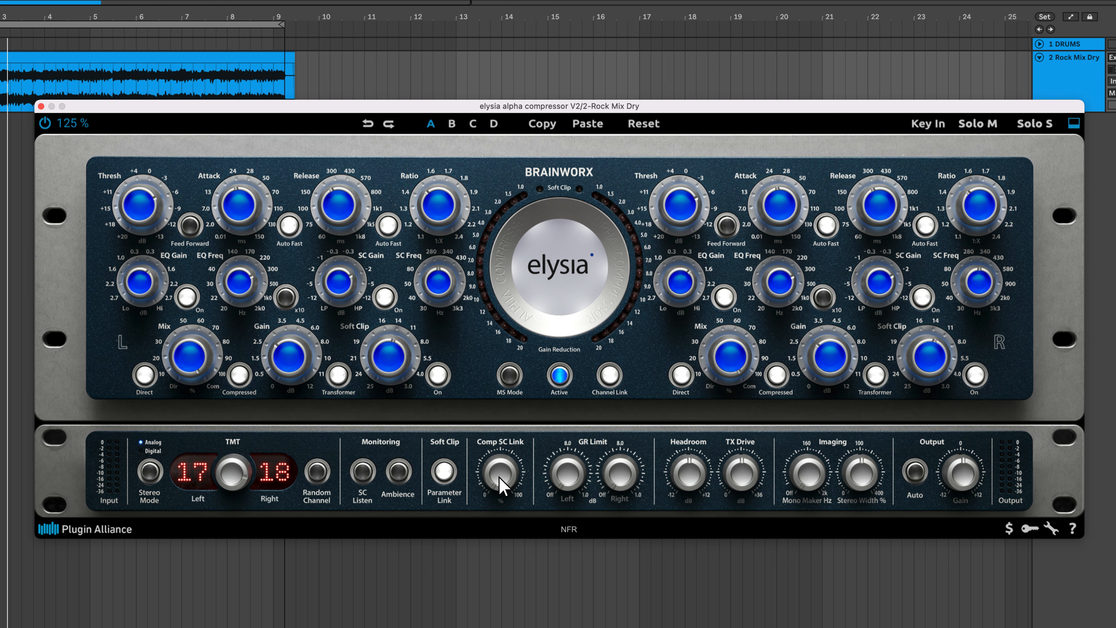
{"action": "key", "text": "space"}
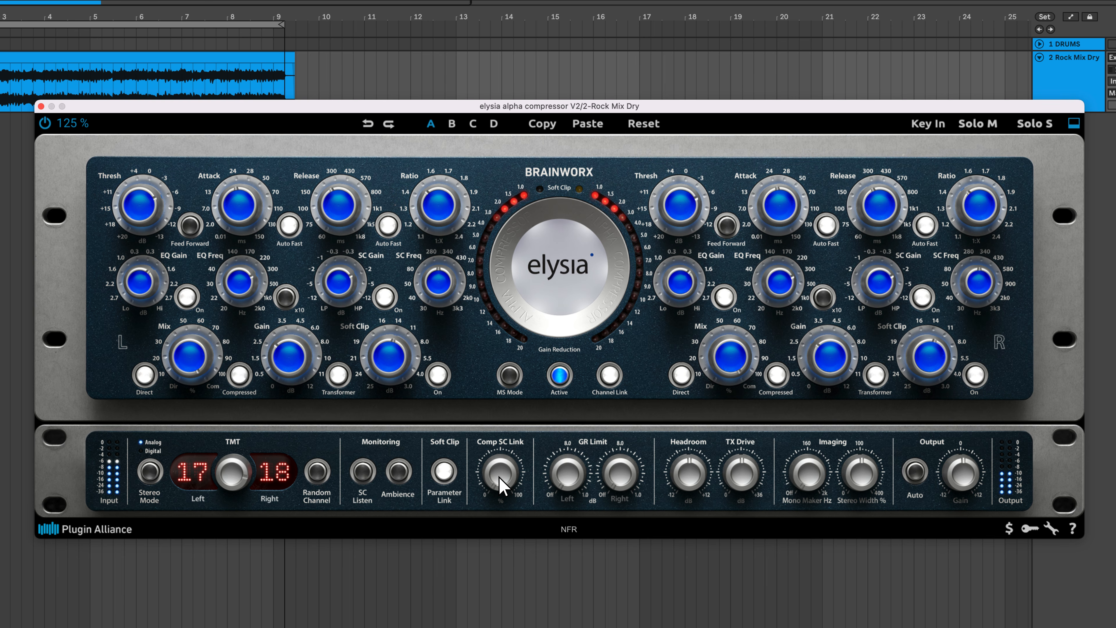
{"action": "left_click_drag", "start_coordinate": [499, 476], "coordinate": [521, 305]}
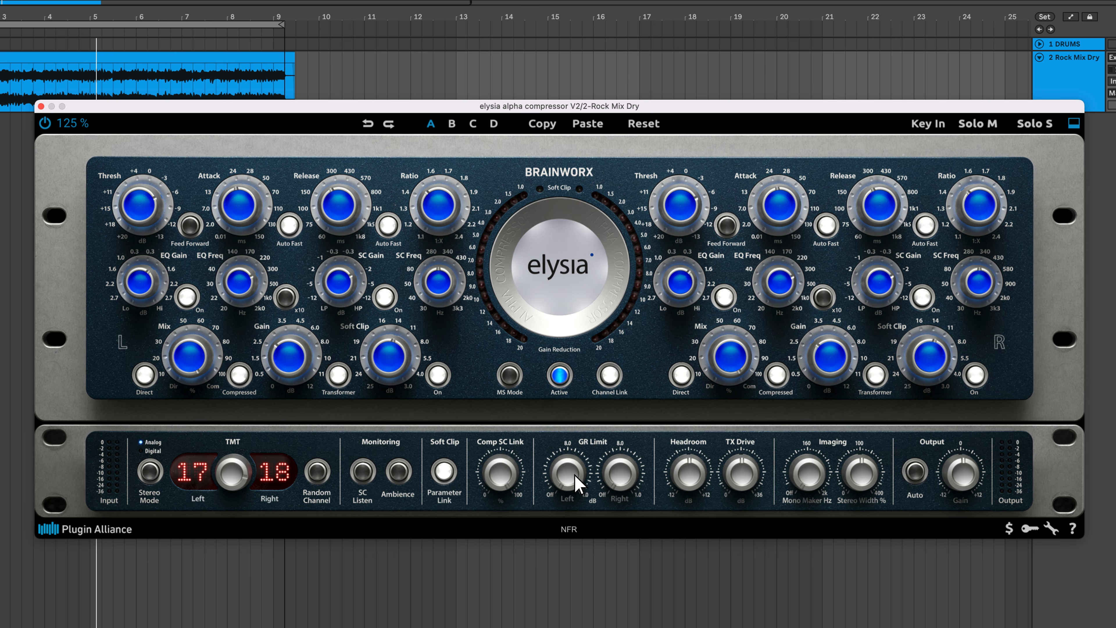
Raise and lower the left GR Limit during playback to compare how far it restricts the gain reduction
{"action": "left_click_drag", "start_coordinate": [575, 476], "coordinate": [561, 327]}
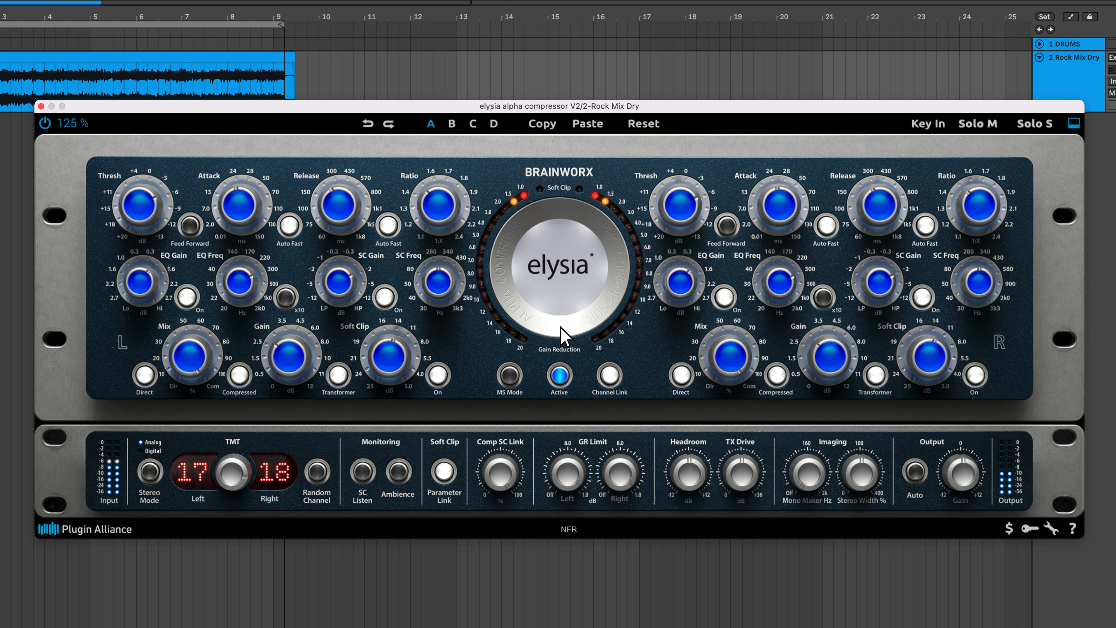
{"action": "left_click_drag", "start_coordinate": [569, 470], "coordinate": [569, 504]}
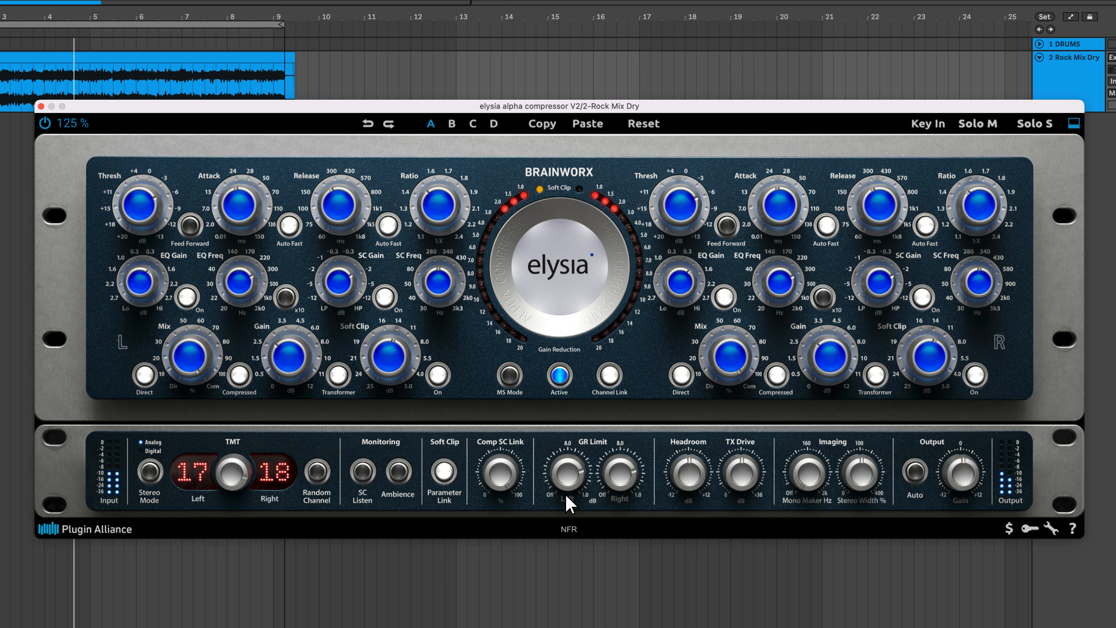
{"action": "key", "text": "space"}
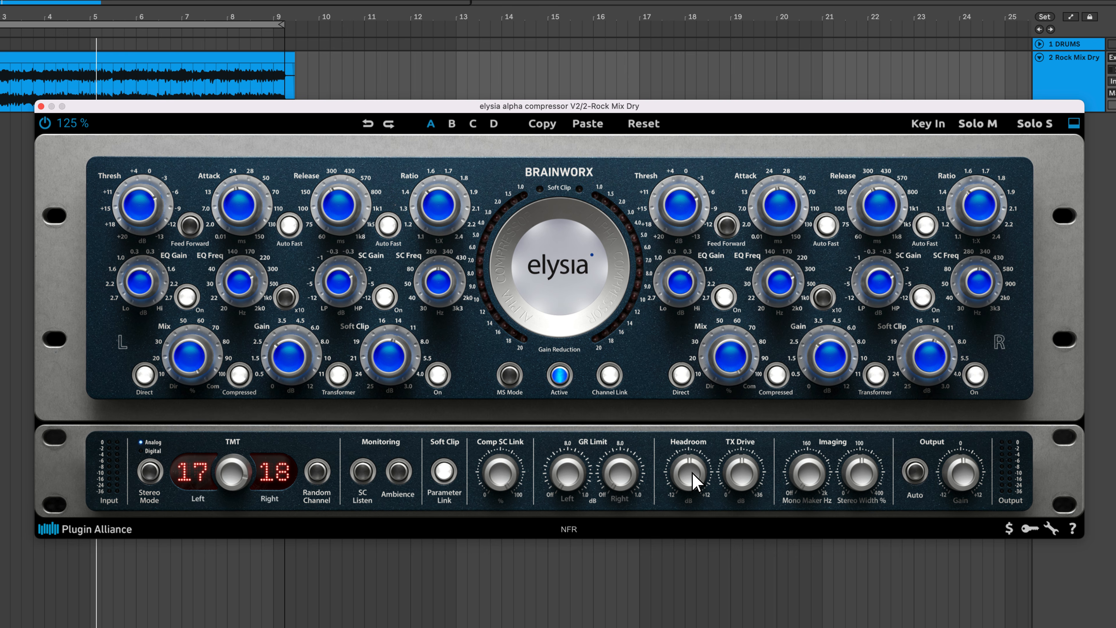
Play the rock mix, raise the Headroom, and try different TX Drive settings
{"action": "key", "text": "space"}
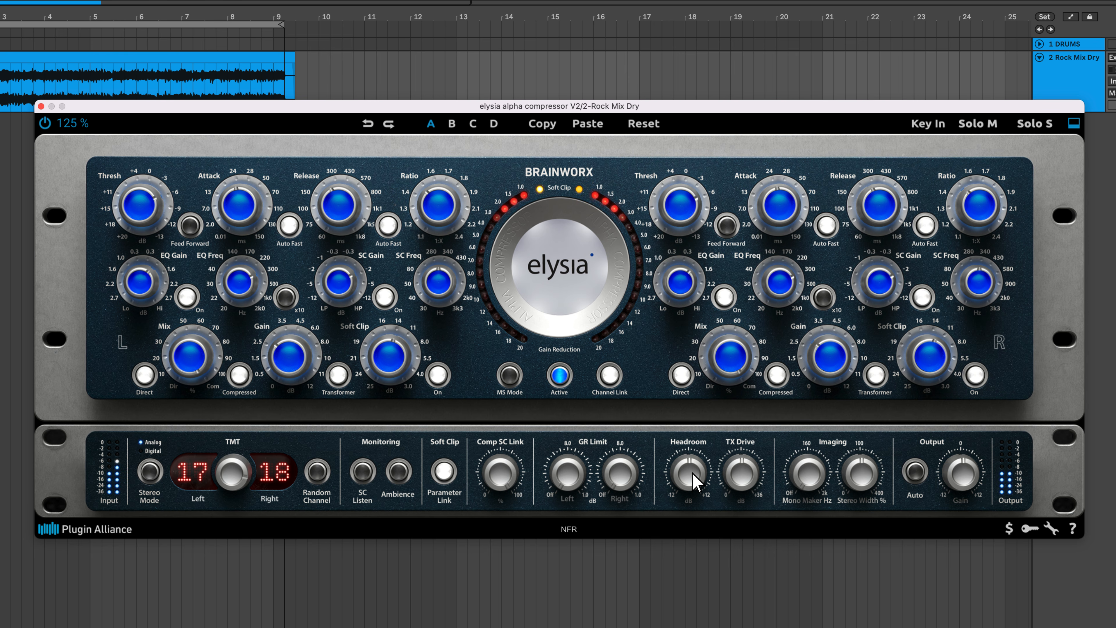
{"action": "mouse_move", "coordinate": [693, 480]}
{"action": "left_click_drag", "start_coordinate": [692, 480], "coordinate": [701, 459]}
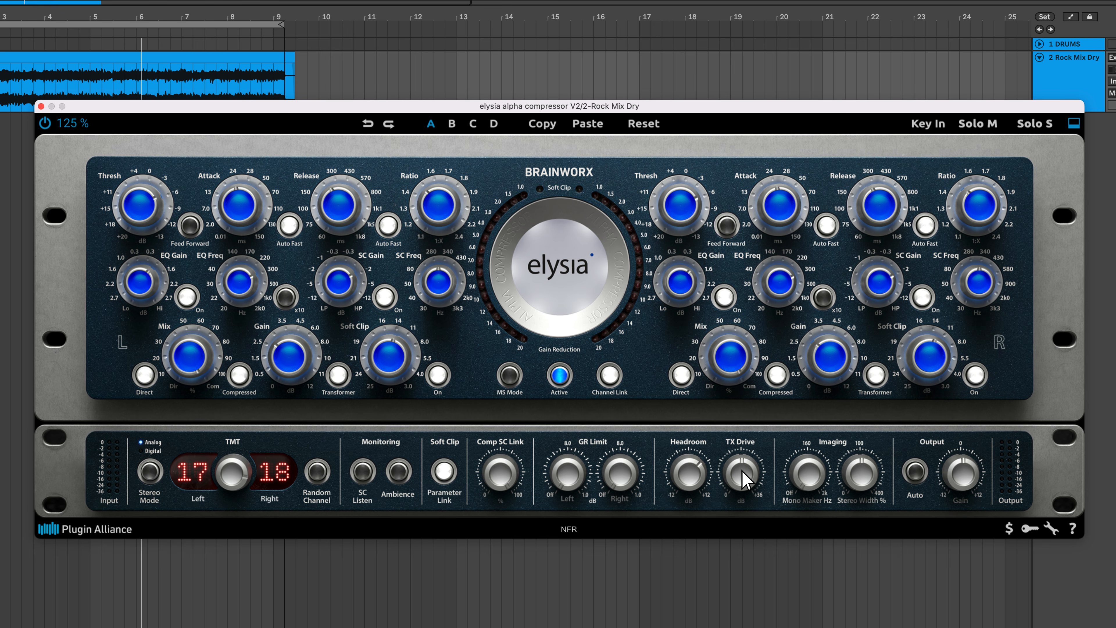
{"action": "mouse_move", "coordinate": [741, 471]}
{"action": "left_mouse_down"}
{"action": "mouse_move", "coordinate": [753, 557]}
{"action": "mouse_move", "coordinate": [748, 494]}
{"action": "mouse_move", "coordinate": [767, 424]}
{"action": "mouse_move", "coordinate": [747, 568]}
{"action": "mouse_move", "coordinate": [745, 283]}
{"action": "mouse_move", "coordinate": [752, 489]}
{"action": "left_mouse_up"}
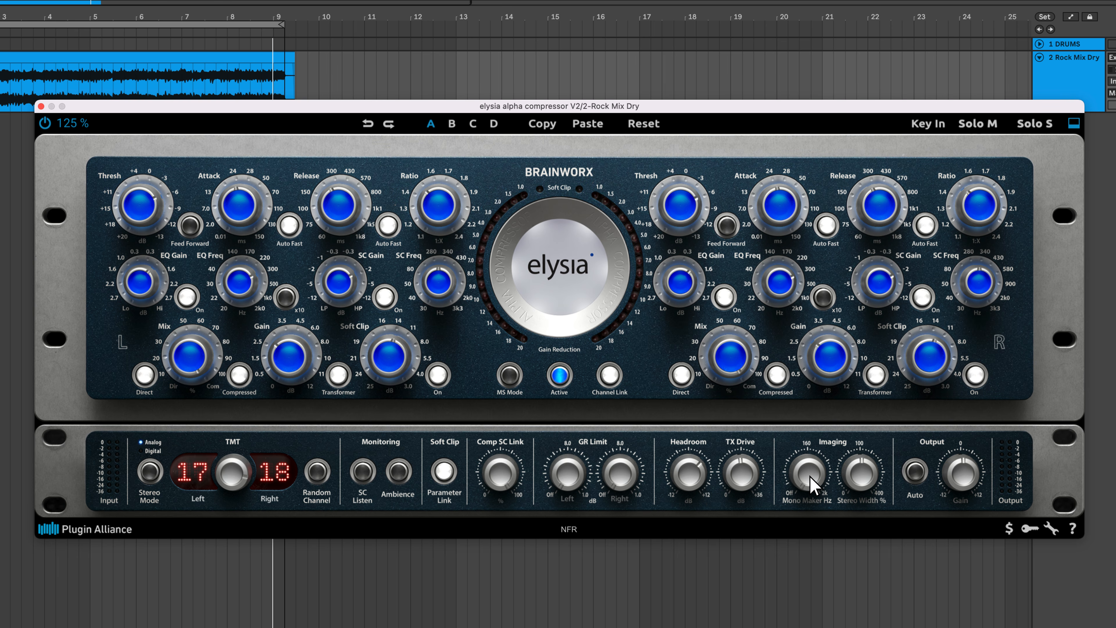
Adjust the Mono Maker frequency and the Stereo Width in the Imaging section
{"action": "left_click_drag", "start_coordinate": [811, 483], "coordinate": [810, 429]}
{"action": "left_click_drag", "start_coordinate": [859, 484], "coordinate": [862, 474]}
Switch automatic output gain on and off repeatedly while the rock mix plays, leaving it off
{"action": "key", "text": "space"}
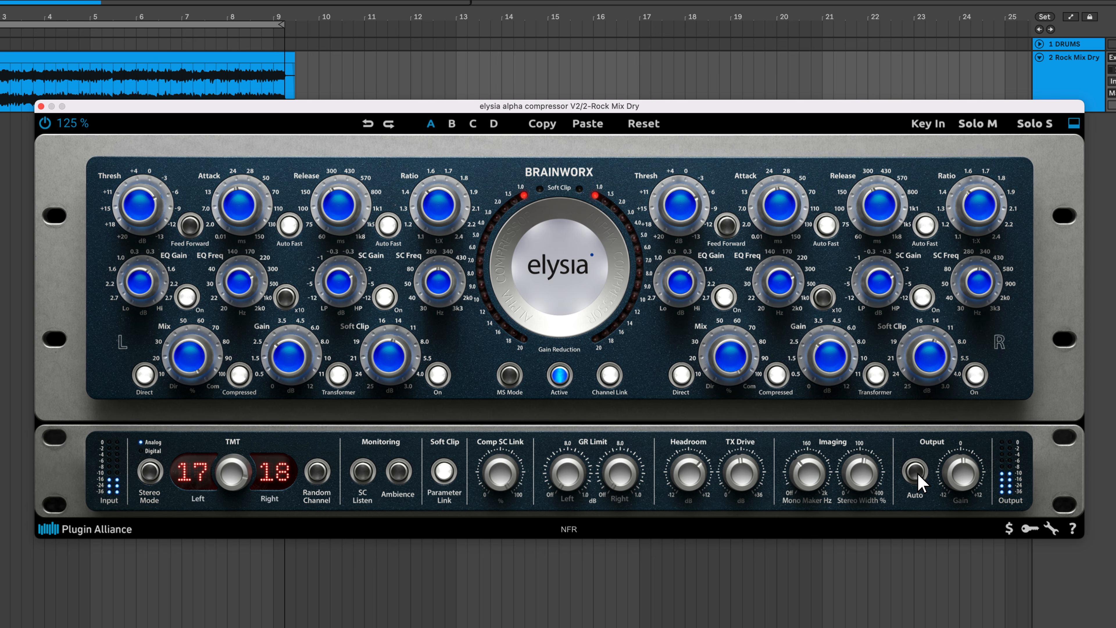
{"action": "left_click", "coordinate": [918, 474]}
{"action": "left_click", "coordinate": [917, 473]}
{"action": "left_click", "coordinate": [917, 473]}
{"action": "left_click", "coordinate": [918, 473]}
{"action": "left_click", "coordinate": [918, 473]}
{"action": "left_click", "coordinate": [917, 473]}
{"action": "left_click", "coordinate": [917, 473]}
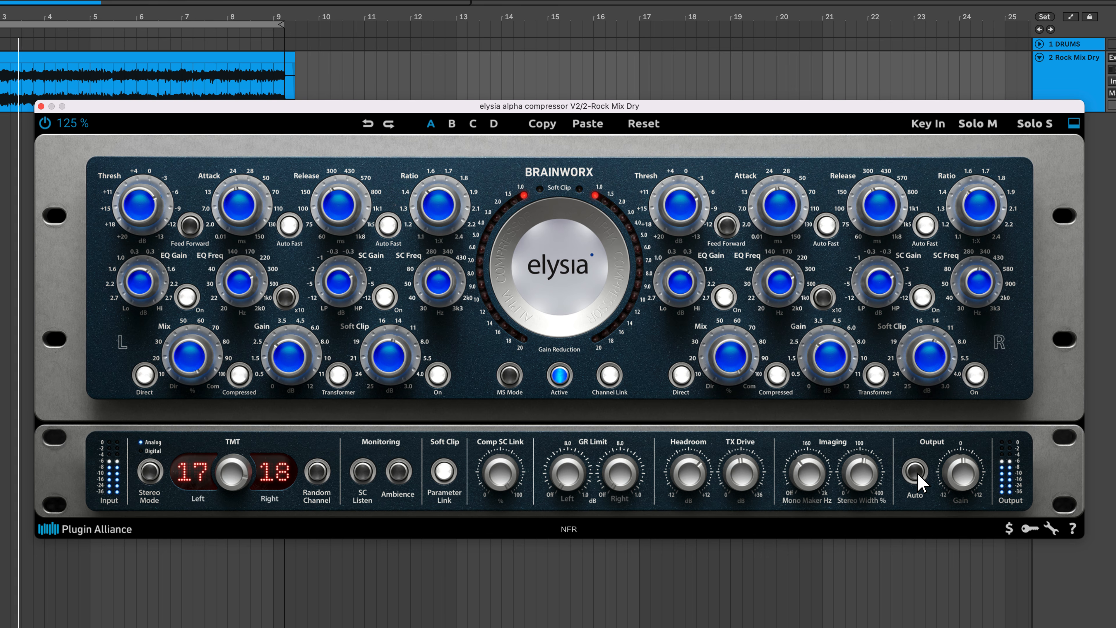
{"action": "left_click", "coordinate": [917, 473]}
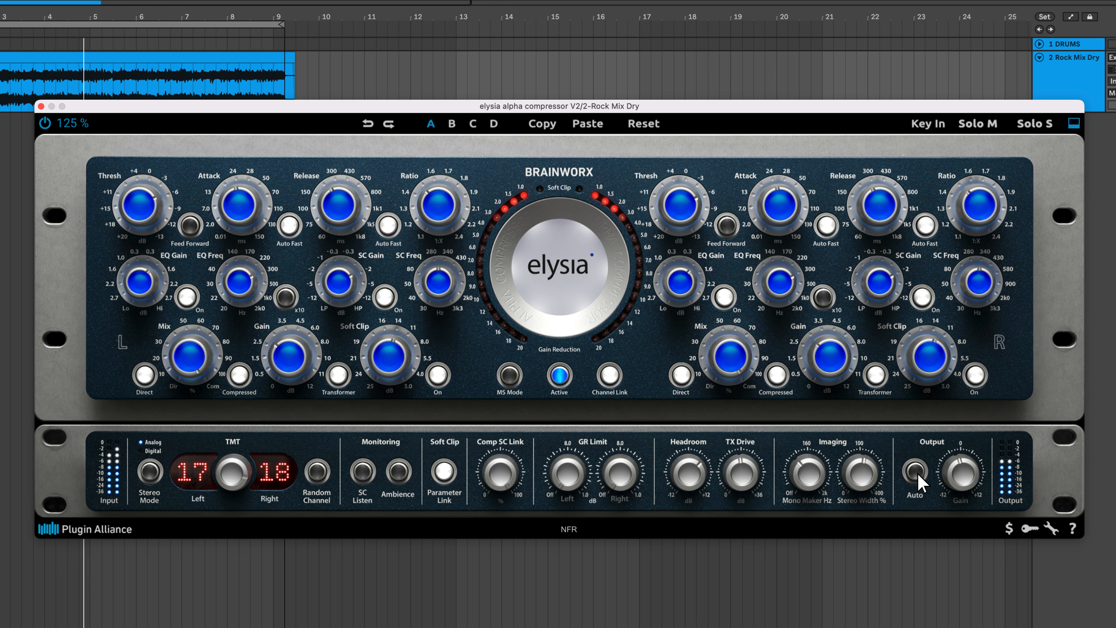
{"action": "key", "text": "space"}
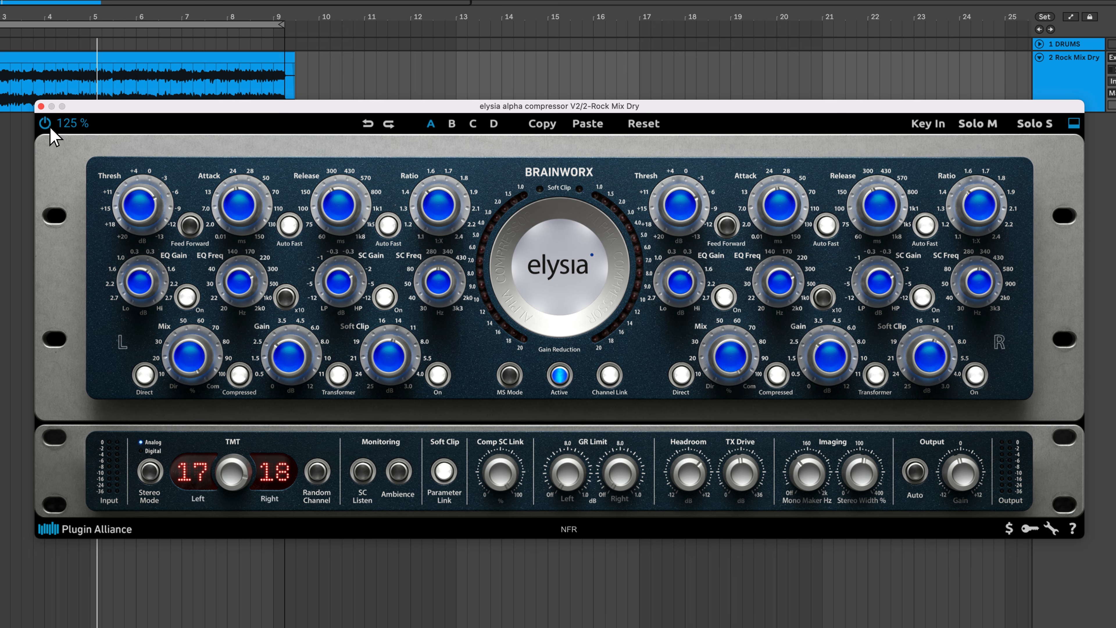
{"action": "left_click", "coordinate": [69, 125]}
{"action": "left_click", "coordinate": [69, 128]}
Paste the copied settings into slot B, lower its Ratio, and return to slot A
{"action": "left_click", "coordinate": [453, 128]}
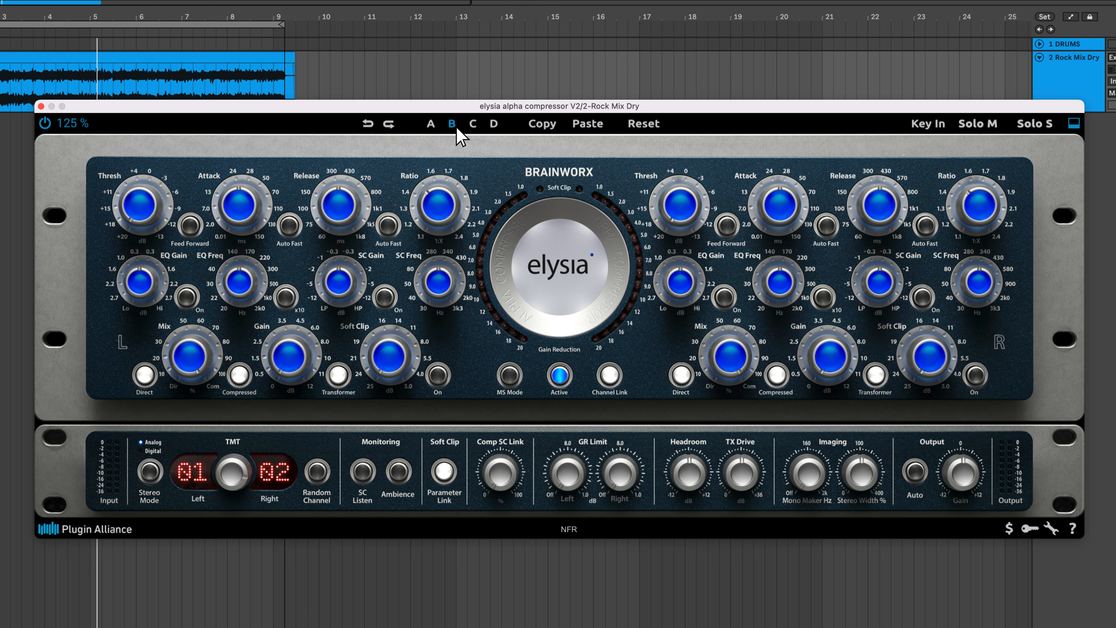
{"action": "left_click", "coordinate": [589, 130]}
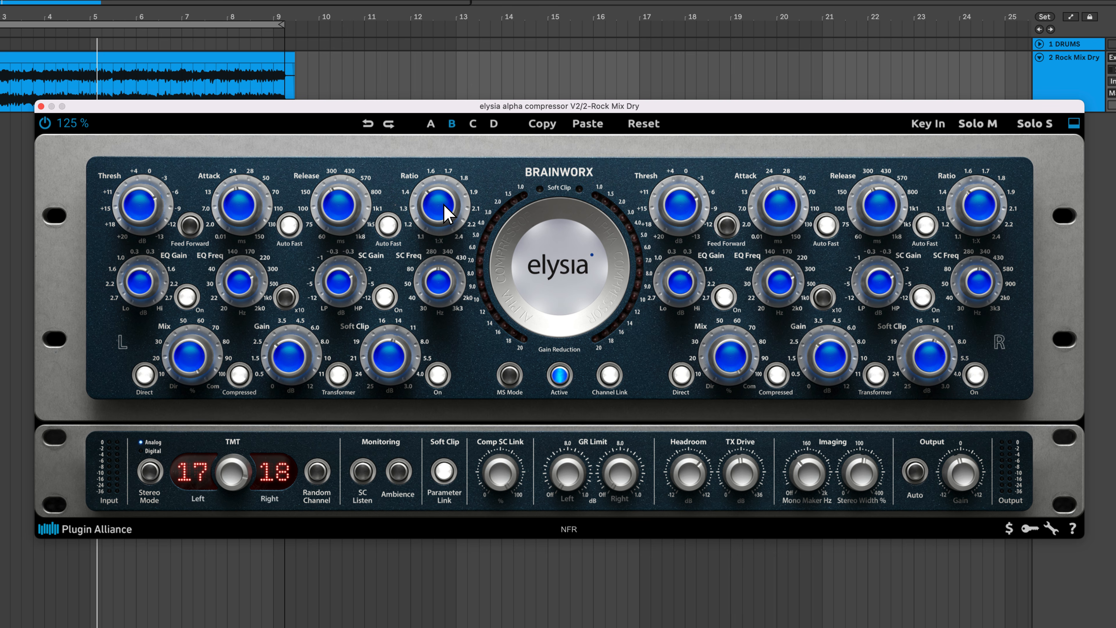
{"action": "left_click_drag", "start_coordinate": [446, 206], "coordinate": [445, 232]}
{"action": "left_click", "coordinate": [432, 125]}
Enable Key In for the external sidechain and hide the plugin's lower control section
{"action": "left_click", "coordinate": [931, 127]}
{"action": "left_click", "coordinate": [1075, 127]}
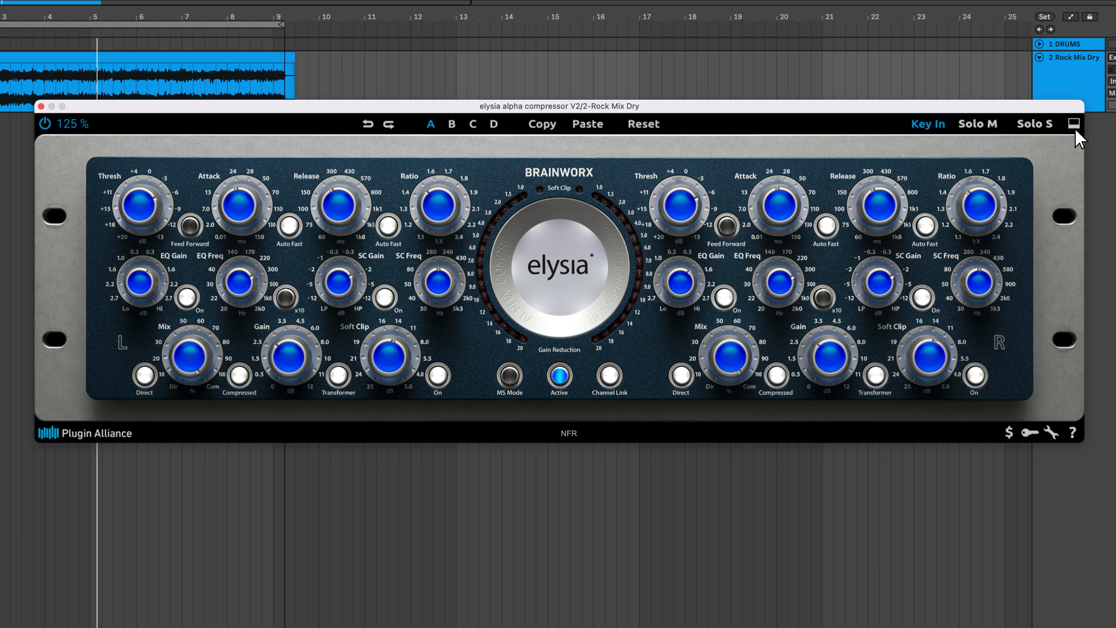